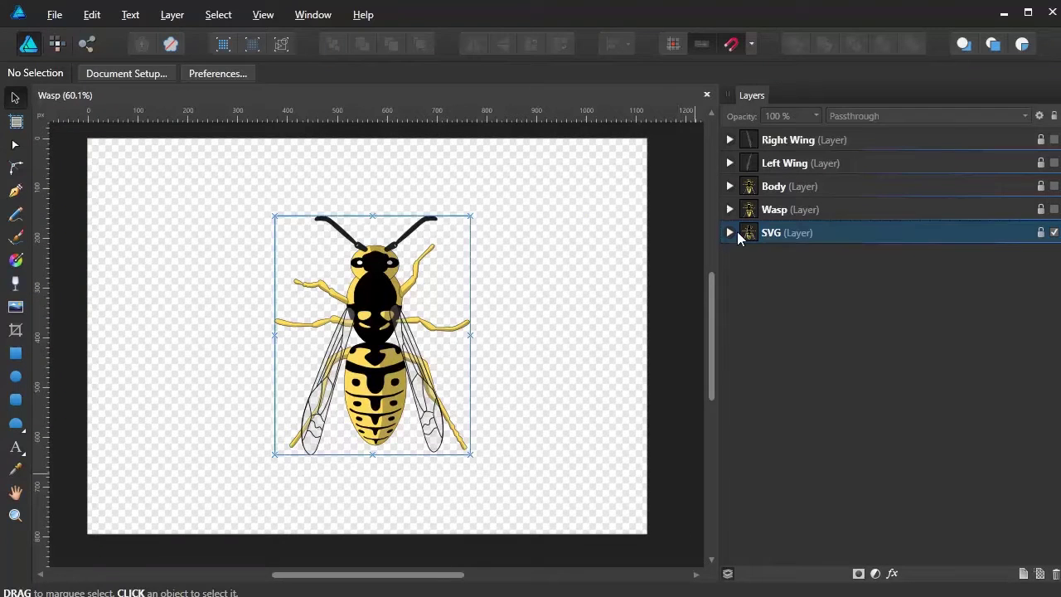
Expand the Wasp document's SVG layer and scroll through its list of dp_path curves.
{"action": "left_click", "coordinate": [737, 231]}
{"action": "left_click", "coordinate": [730, 233]}
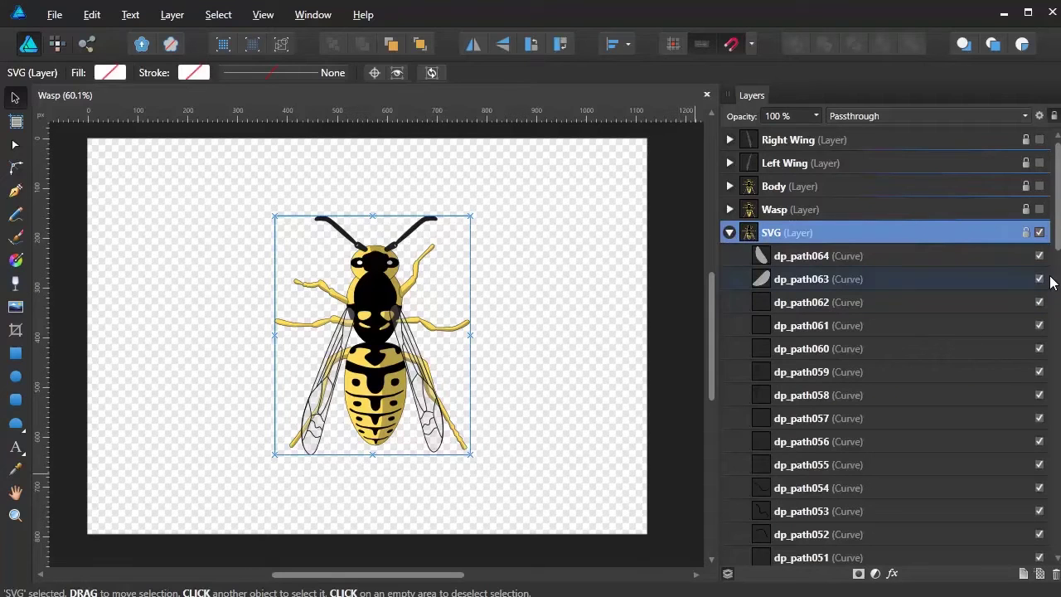
{"action": "scroll", "coordinate": [884, 166], "scroll_direction": "down", "scroll_amount": 2}
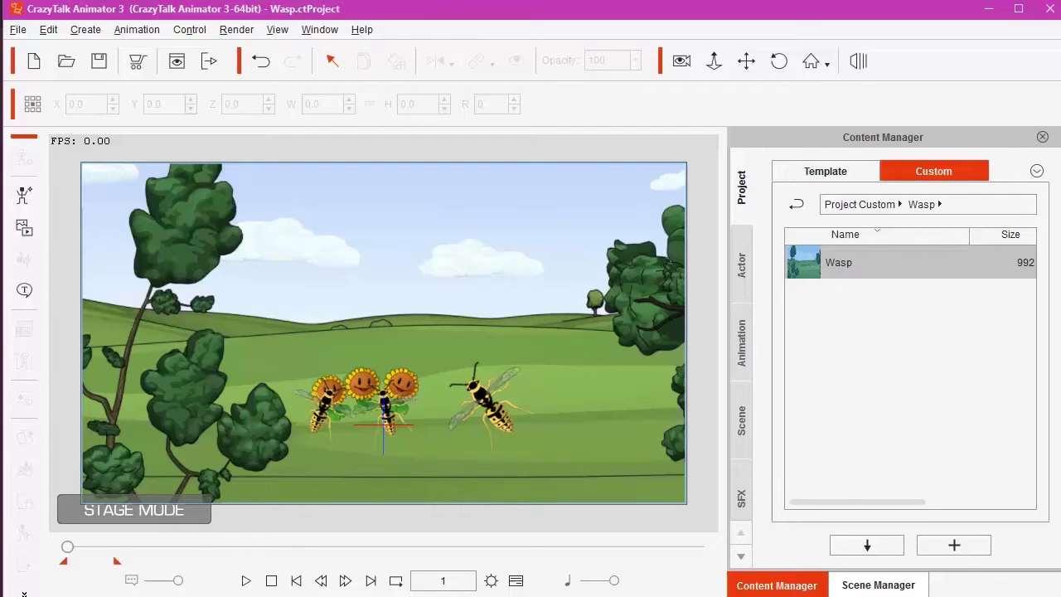
Play the Wasp animation, pause it, then restart playback.
{"action": "left_click", "coordinate": [246, 580]}
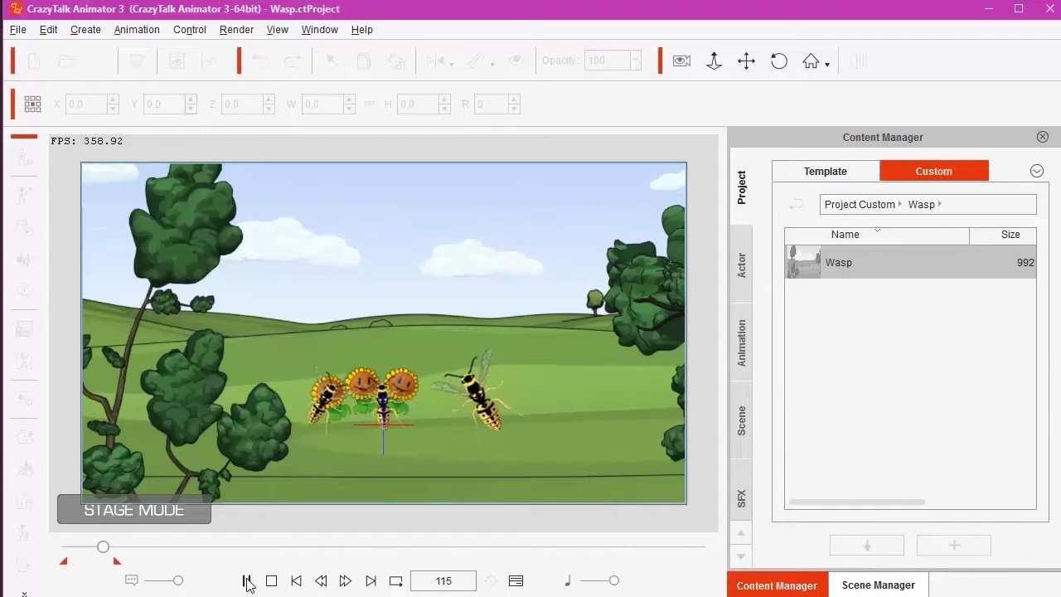
{"action": "left_click", "coordinate": [247, 582]}
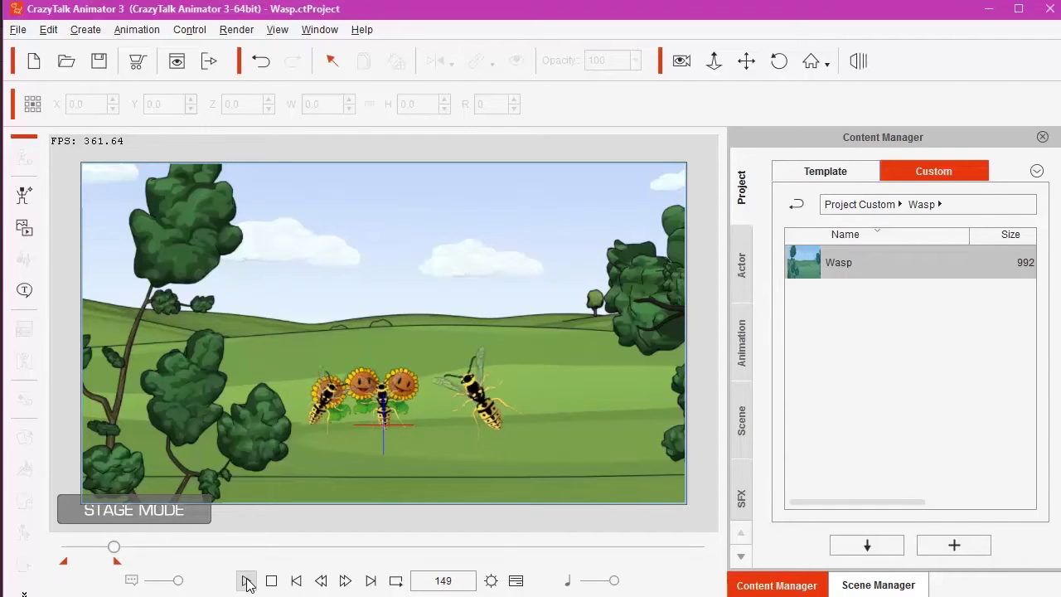
{"action": "left_click", "coordinate": [247, 582]}
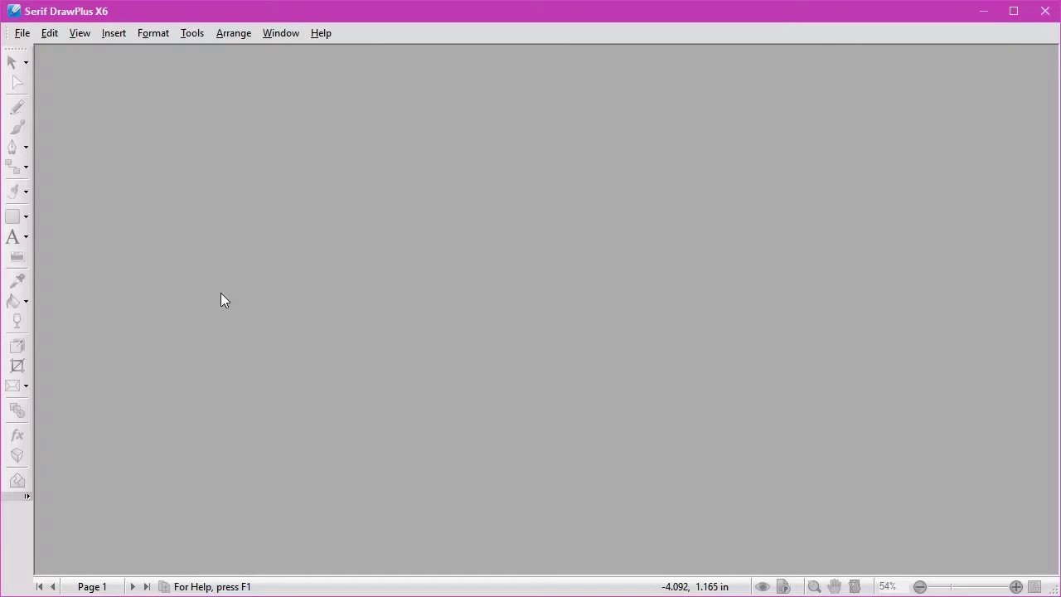
Start a new blank drawing and place the Wildlife gallery's Wasp clip art near the page centre.
{"action": "left_click", "coordinate": [22, 33]}
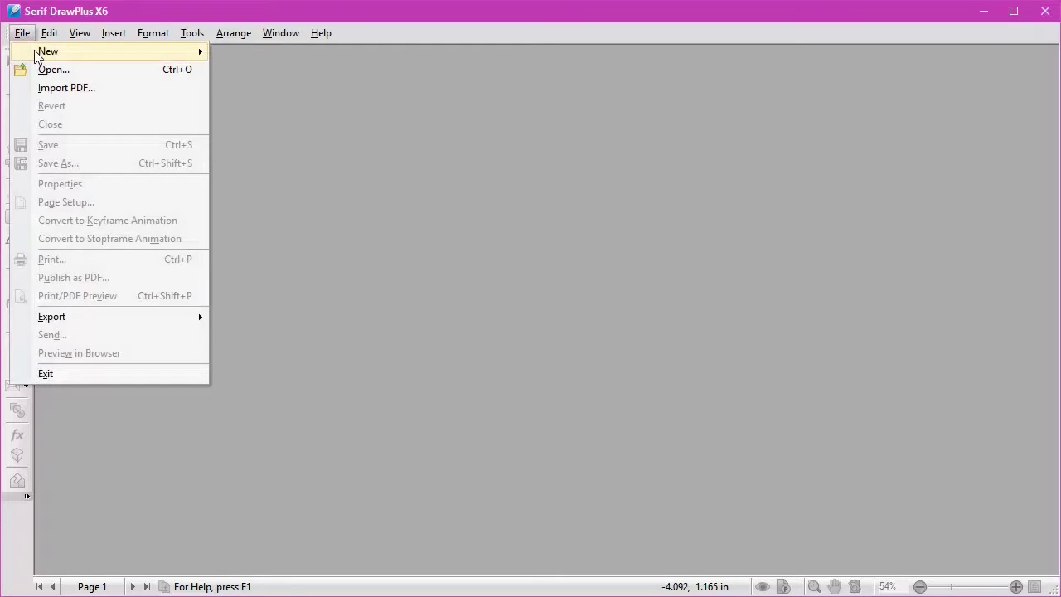
{"action": "mouse_move", "coordinate": [137, 60]}
{"action": "left_click", "coordinate": [264, 74]}
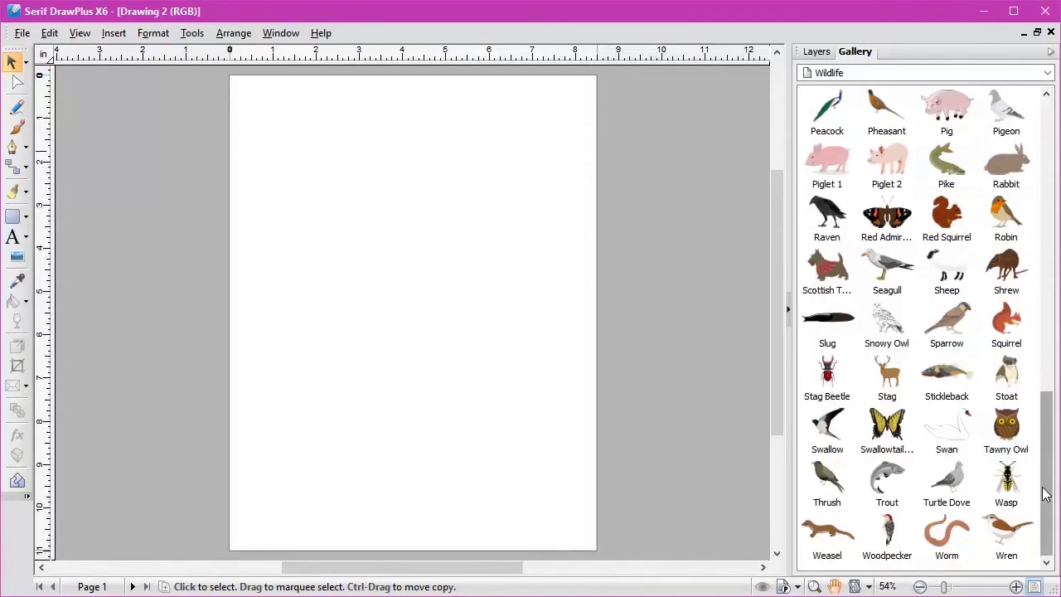
{"action": "left_click_drag", "start_coordinate": [1008, 485], "coordinate": [303, 206]}
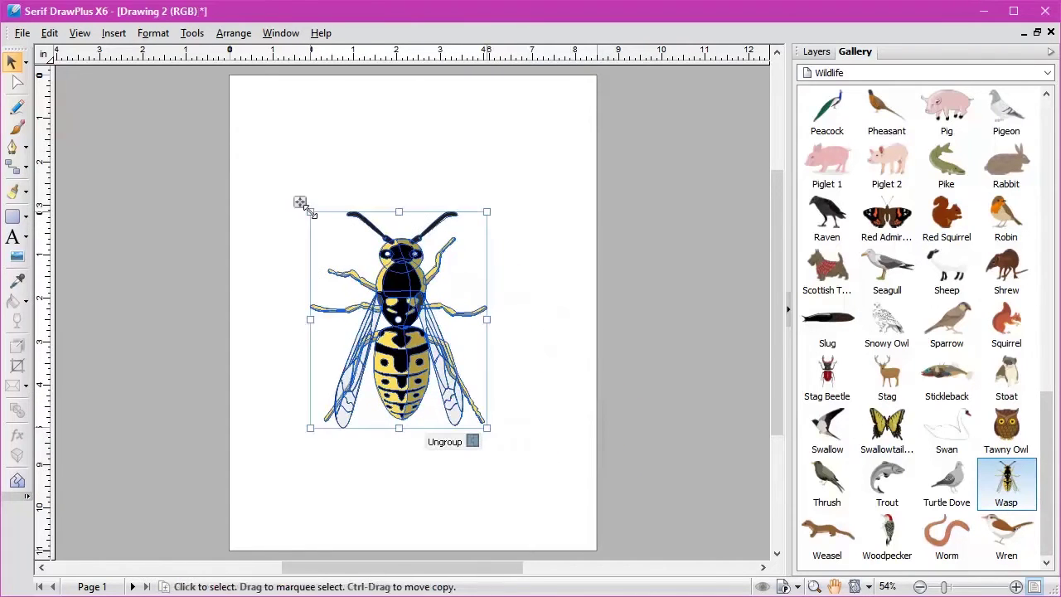
{"action": "left_click", "coordinate": [272, 487]}
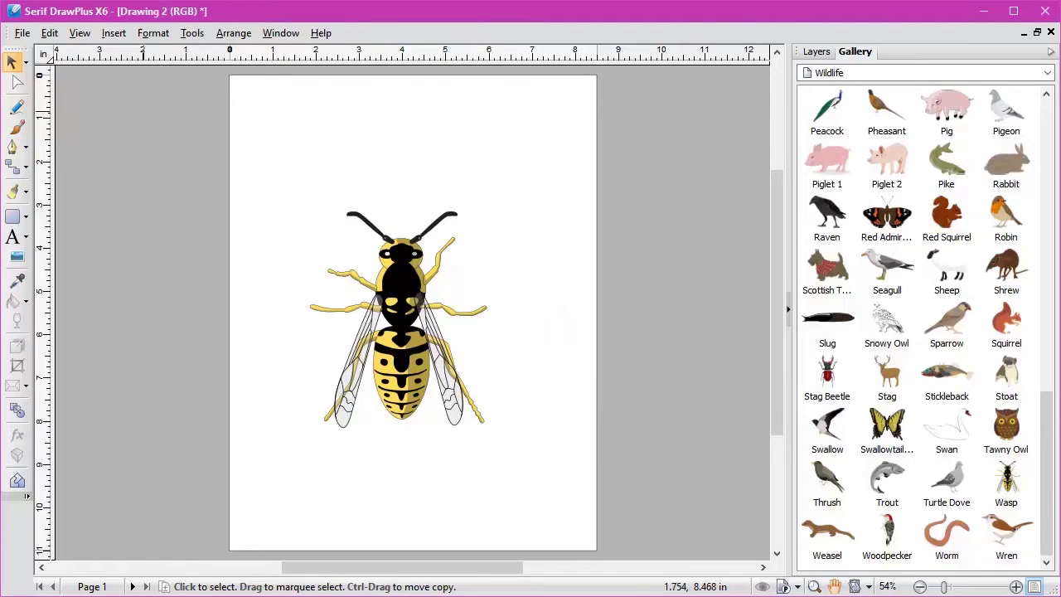
Export the wasp drawing as an SVG picture, overwriting Wasp v2.svg.
{"action": "left_click", "coordinate": [26, 35]}
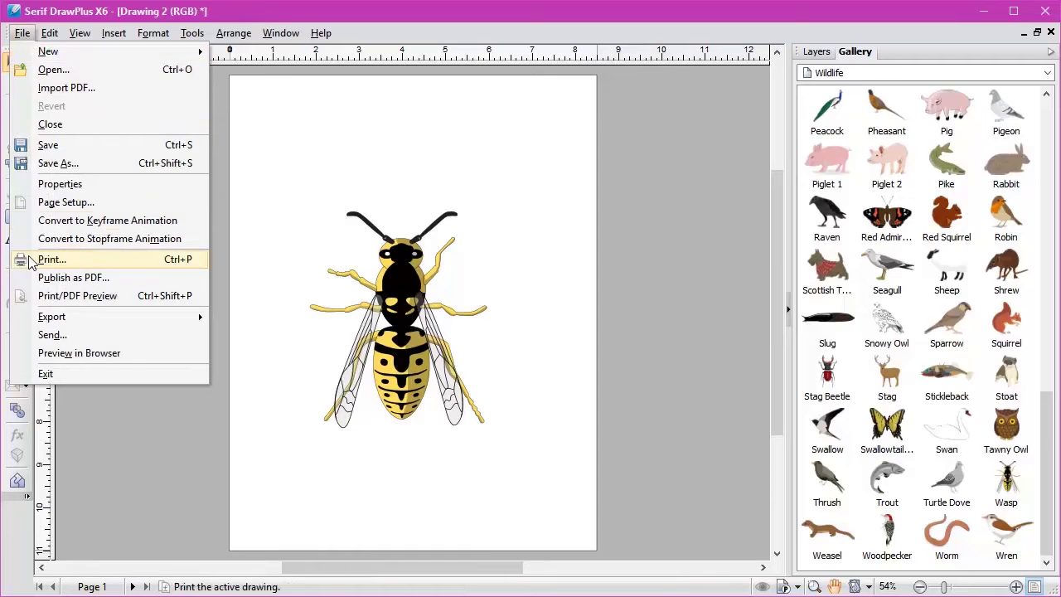
{"action": "mouse_move", "coordinate": [57, 324]}
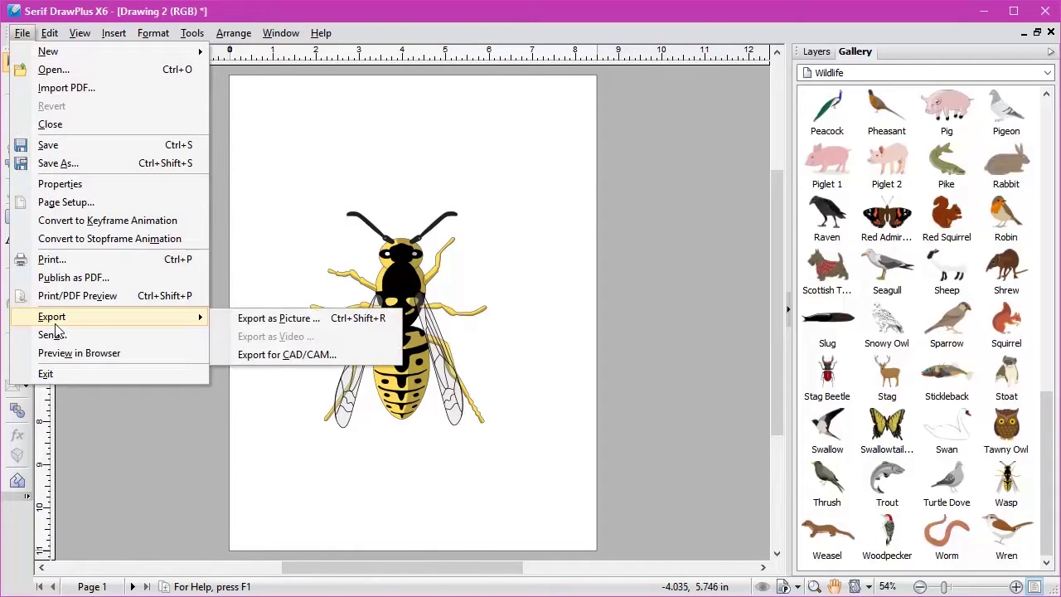
{"action": "left_click", "coordinate": [297, 319]}
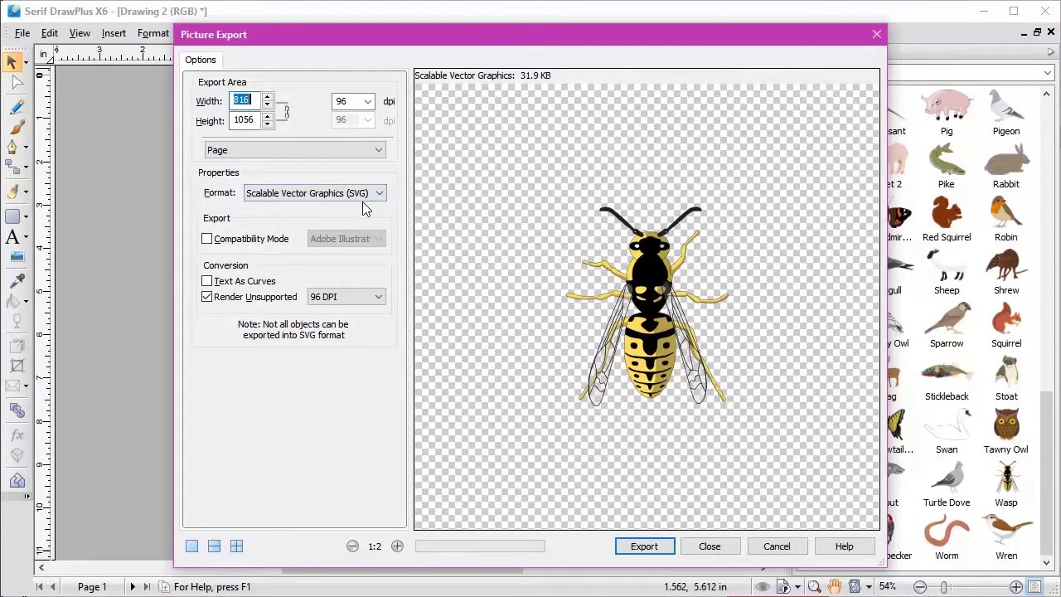
{"action": "left_click", "coordinate": [644, 546]}
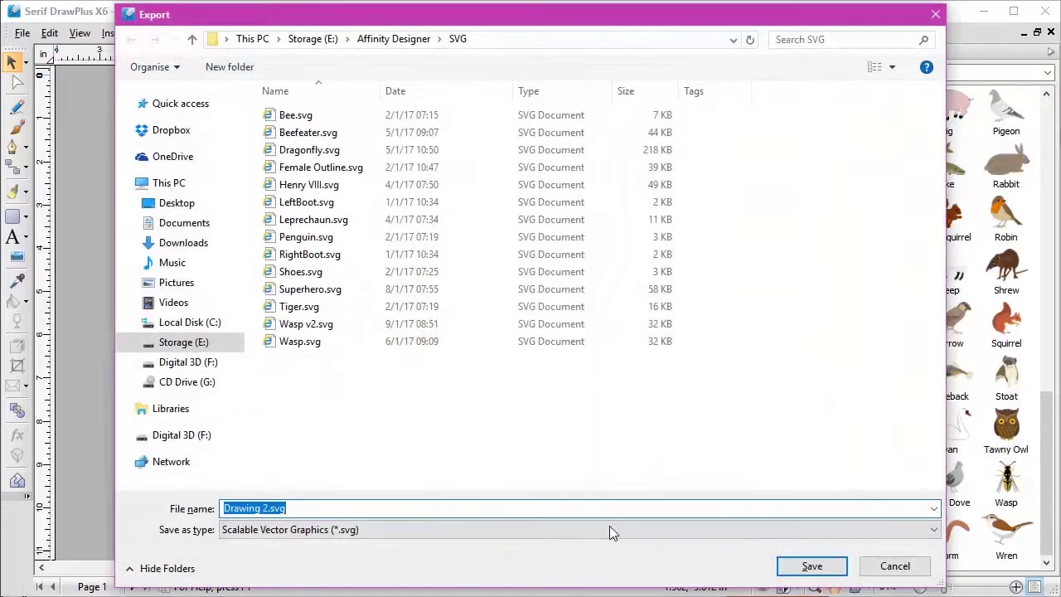
{"action": "left_click", "coordinate": [294, 329]}
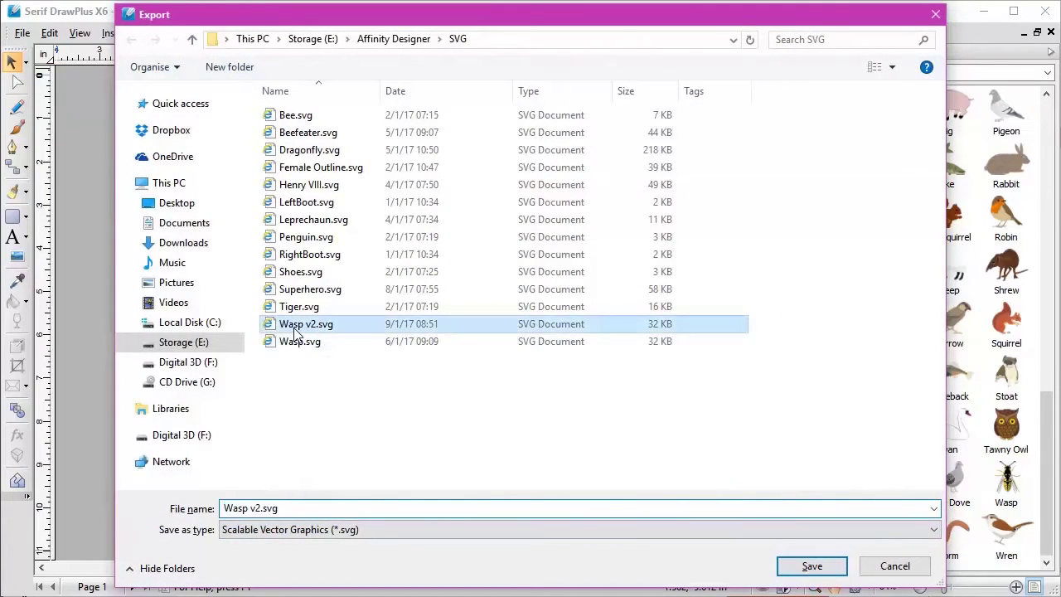
{"action": "left_click", "coordinate": [806, 567]}
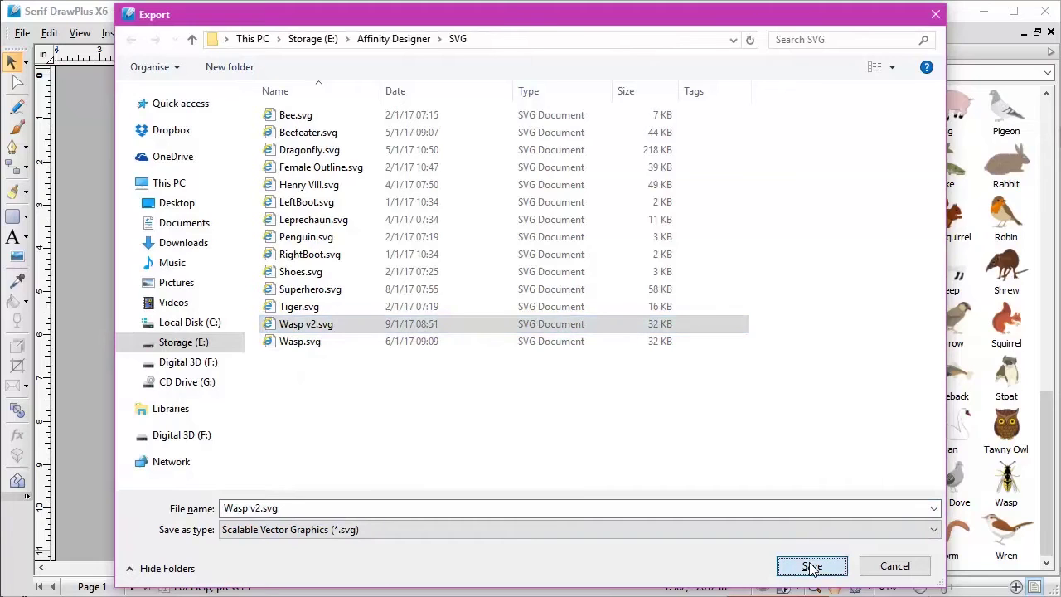
{"action": "left_click", "coordinate": [548, 294]}
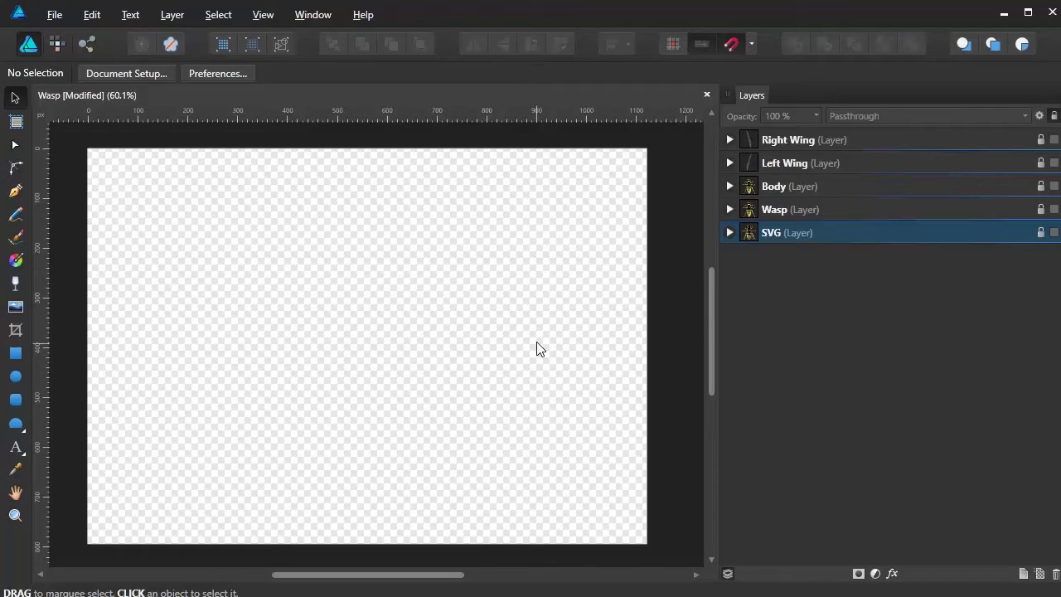
Open Wasp v2.svg from the Affinity Designer SVG folder.
{"action": "left_click", "coordinate": [55, 16]}
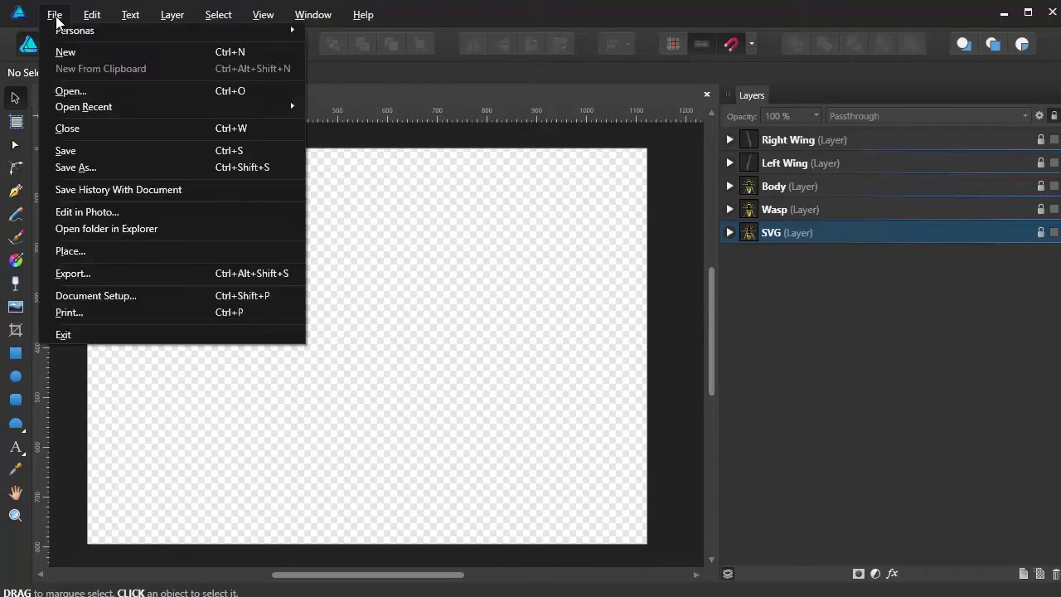
{"action": "left_click", "coordinate": [71, 91]}
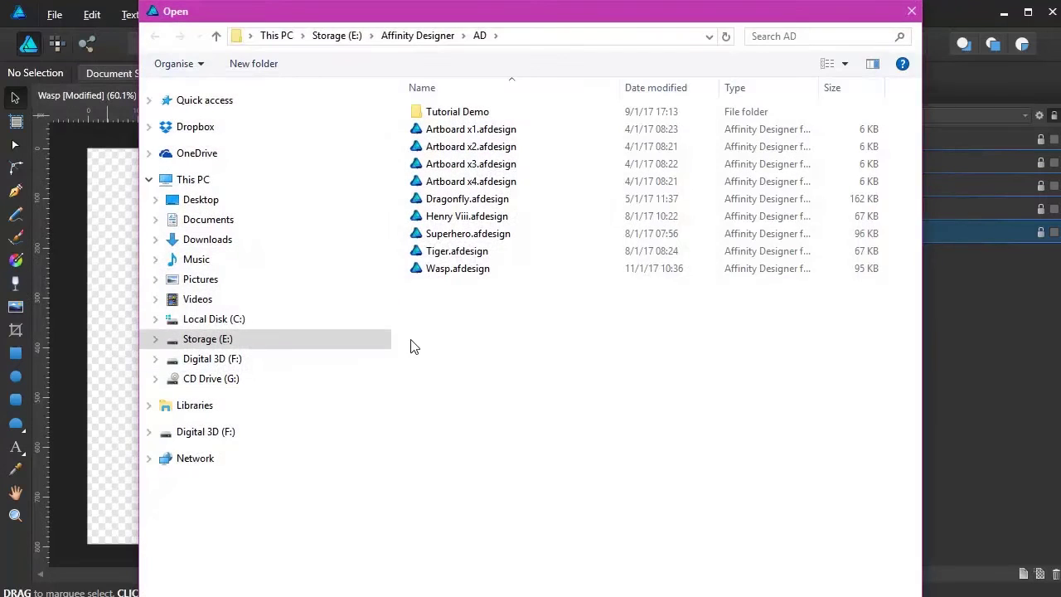
{"action": "left_click", "coordinate": [417, 24]}
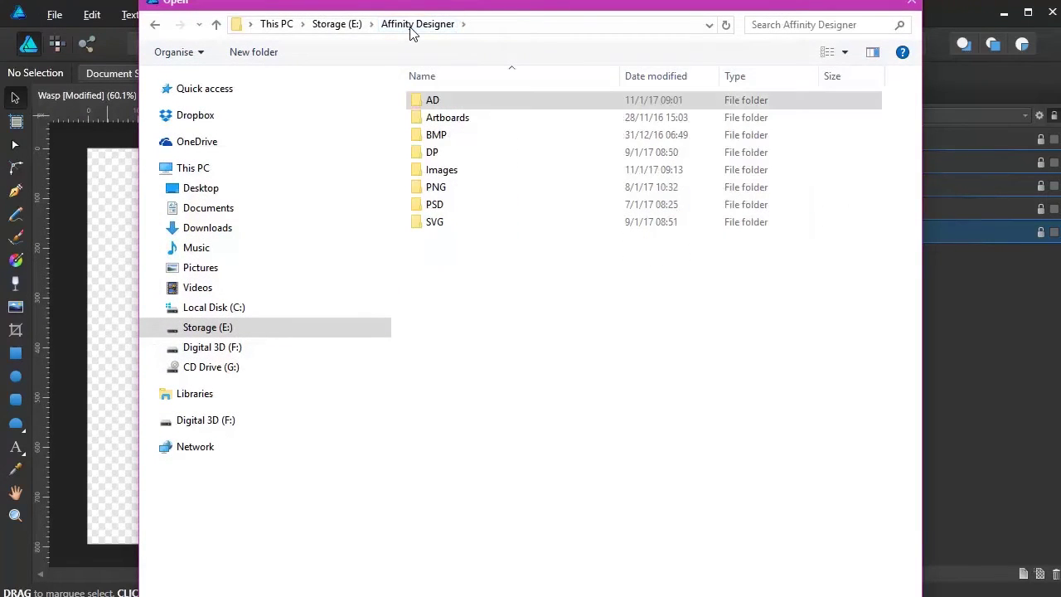
{"action": "left_click", "coordinate": [420, 226]}
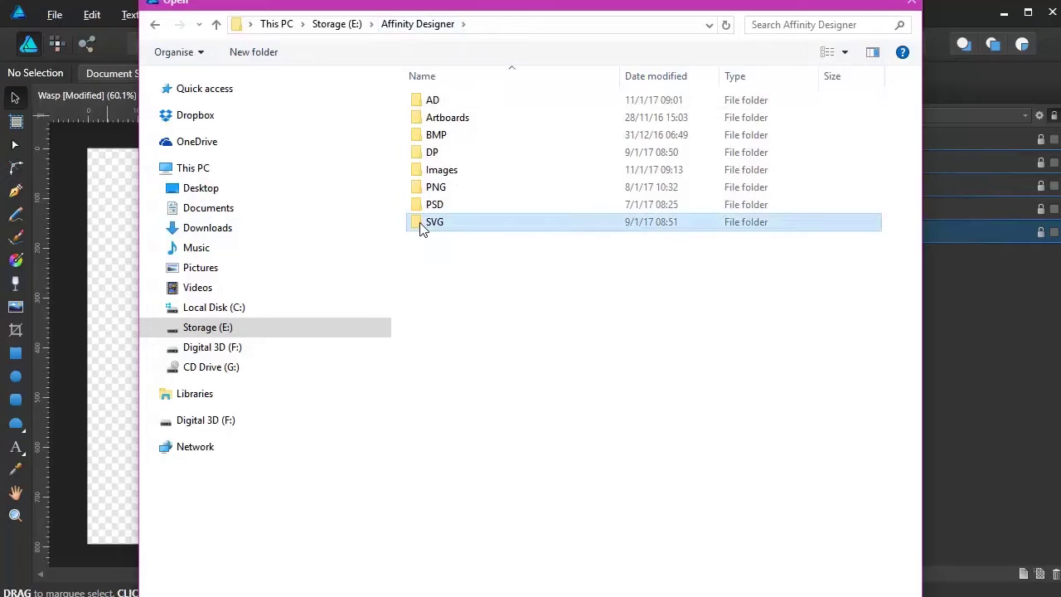
{"action": "double_click", "coordinate": [420, 226]}
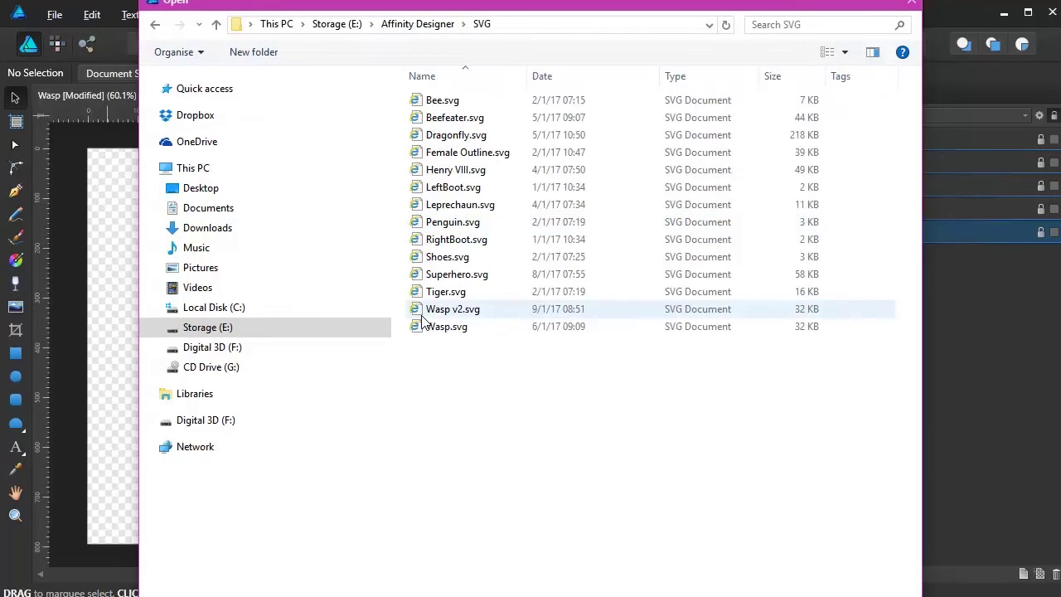
{"action": "left_click", "coordinate": [448, 310]}
{"action": "double_click", "coordinate": [447, 309]}
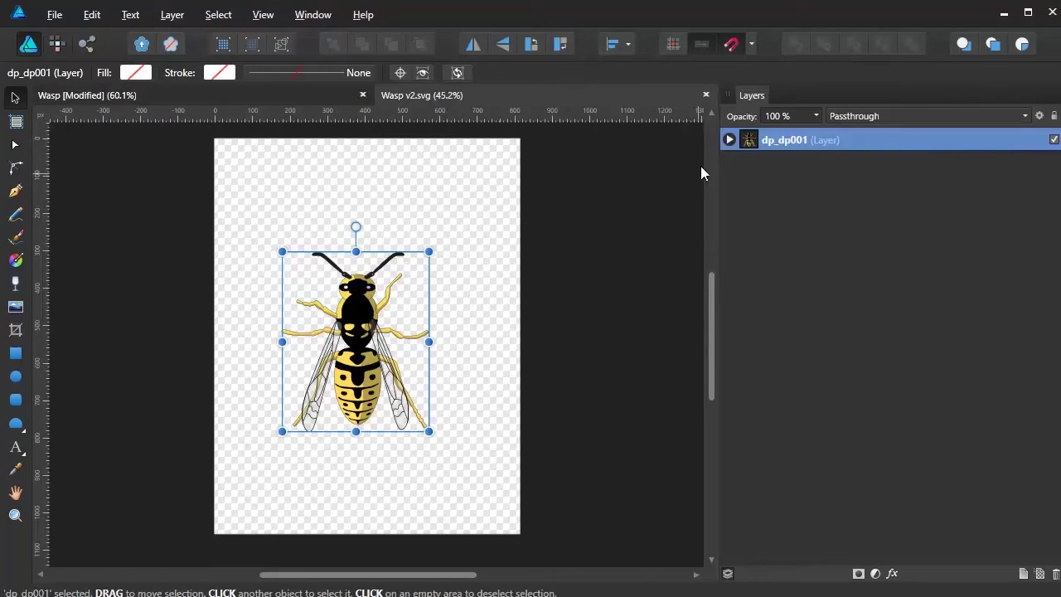
Inspect the dp_dp001 layer's curves, then return to the original Wasp document.
{"action": "left_click", "coordinate": [730, 140]}
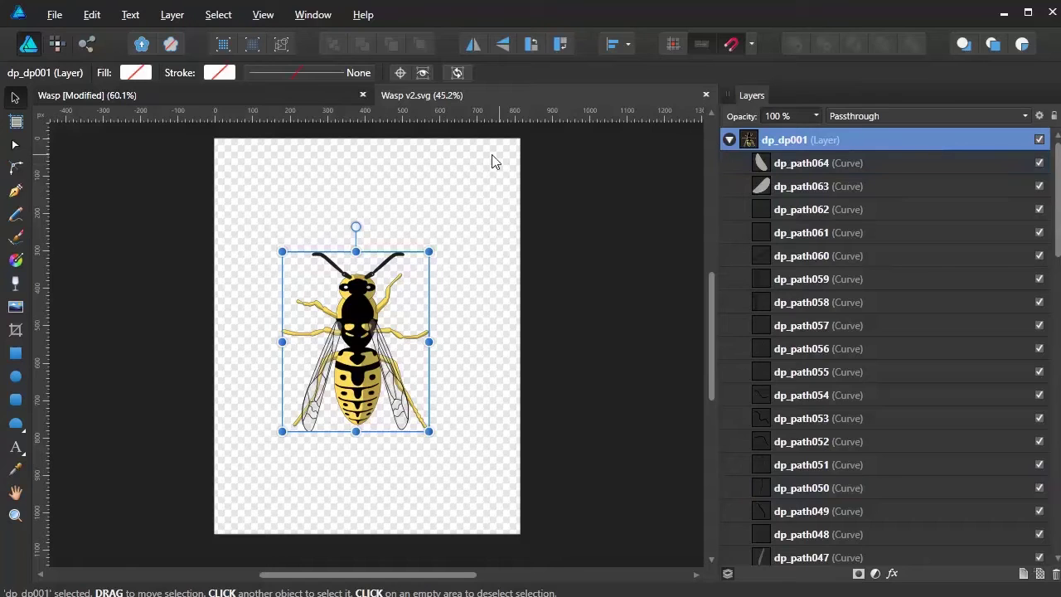
{"action": "left_click", "coordinate": [317, 97]}
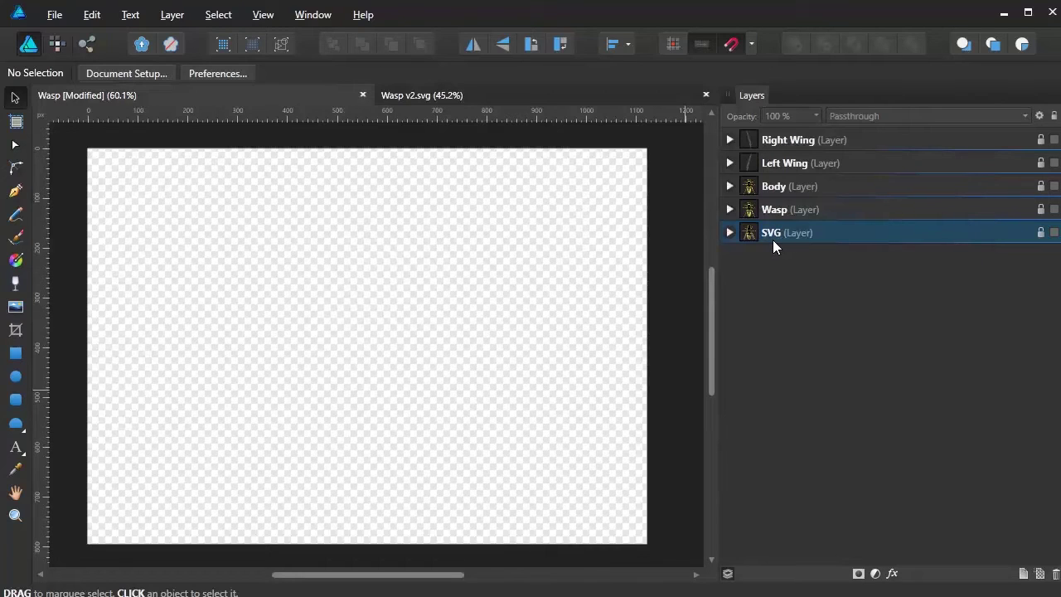
Expand the Wasp and Body layers to inspect them and make both visible.
{"action": "left_click", "coordinate": [730, 212]}
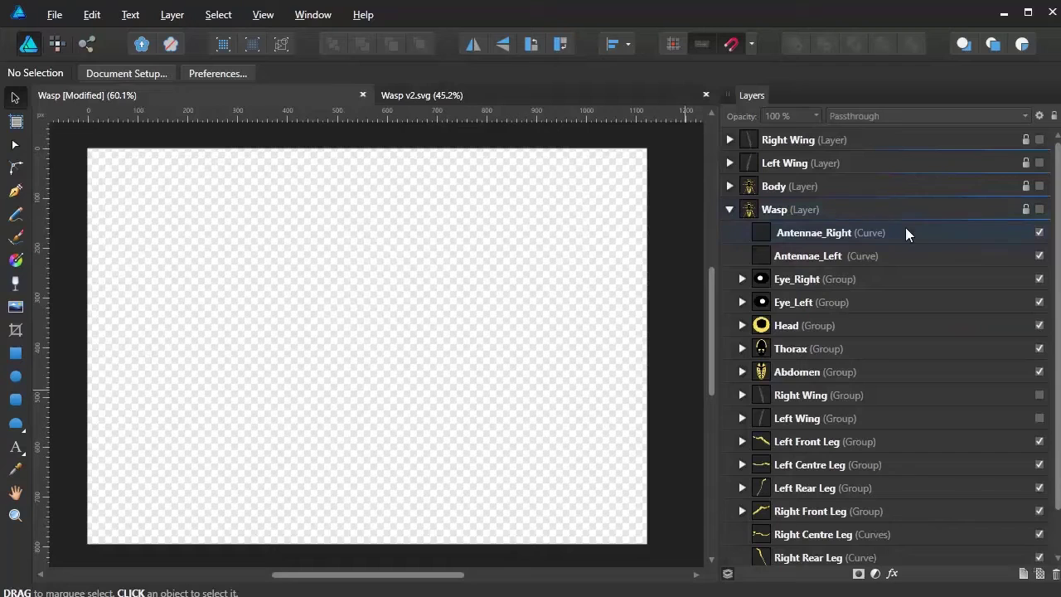
{"action": "left_click", "coordinate": [1040, 210]}
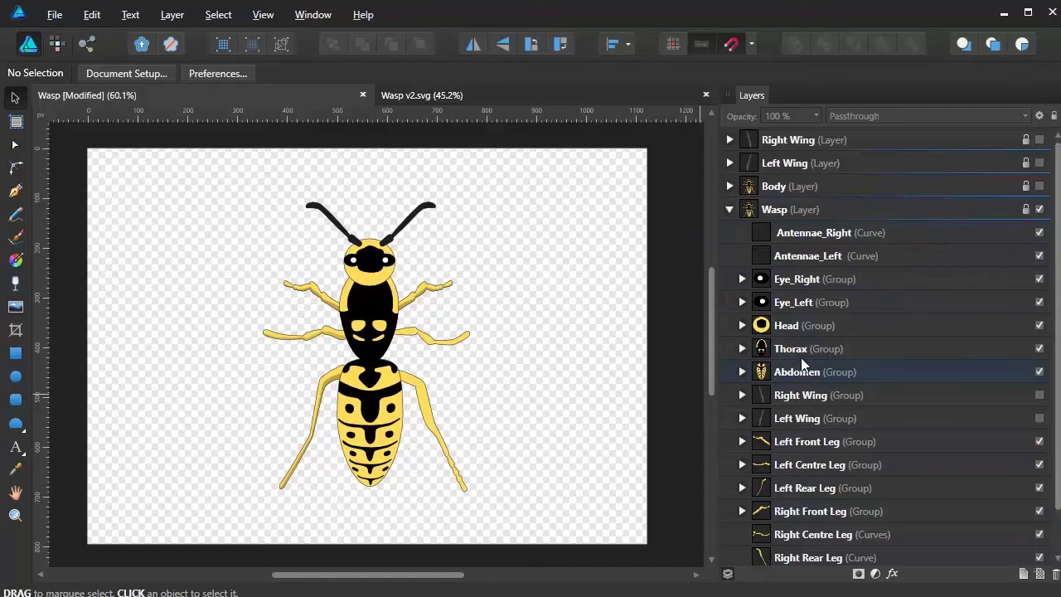
{"action": "left_click", "coordinate": [731, 208]}
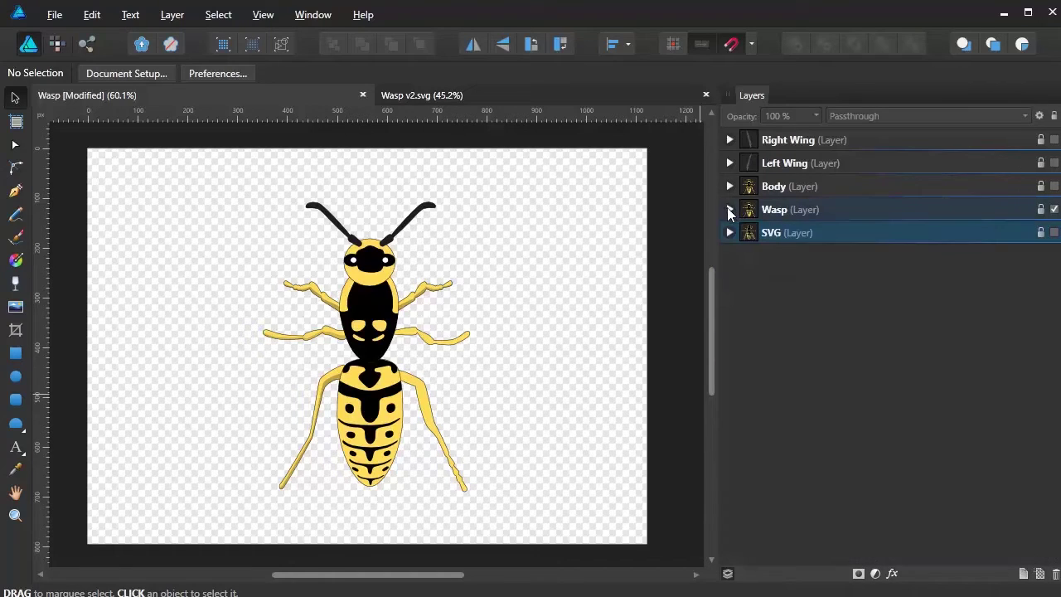
{"action": "left_click", "coordinate": [729, 187]}
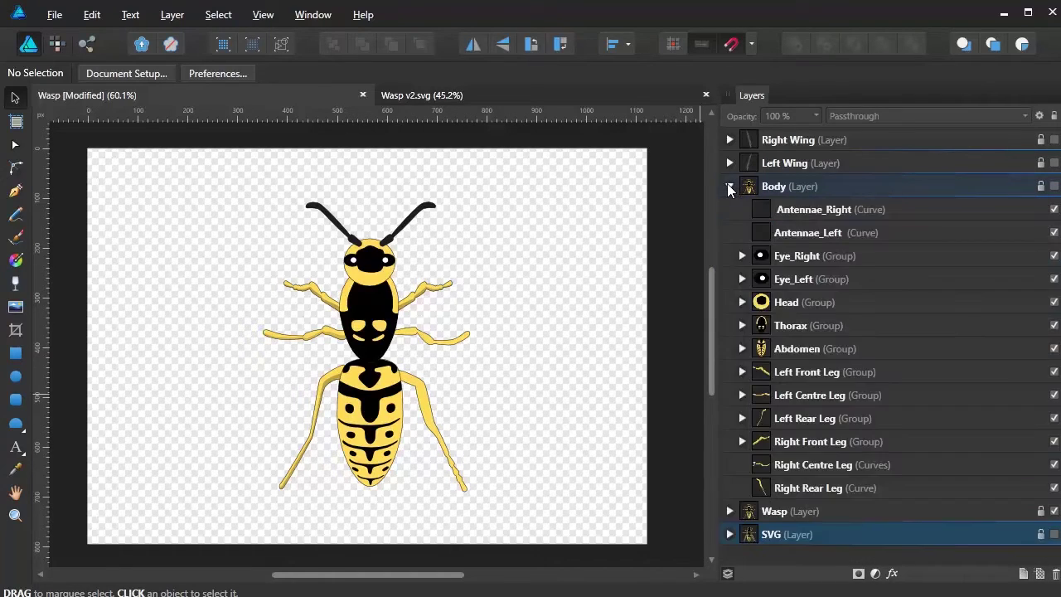
{"action": "left_click", "coordinate": [1054, 186]}
{"action": "left_click", "coordinate": [730, 186]}
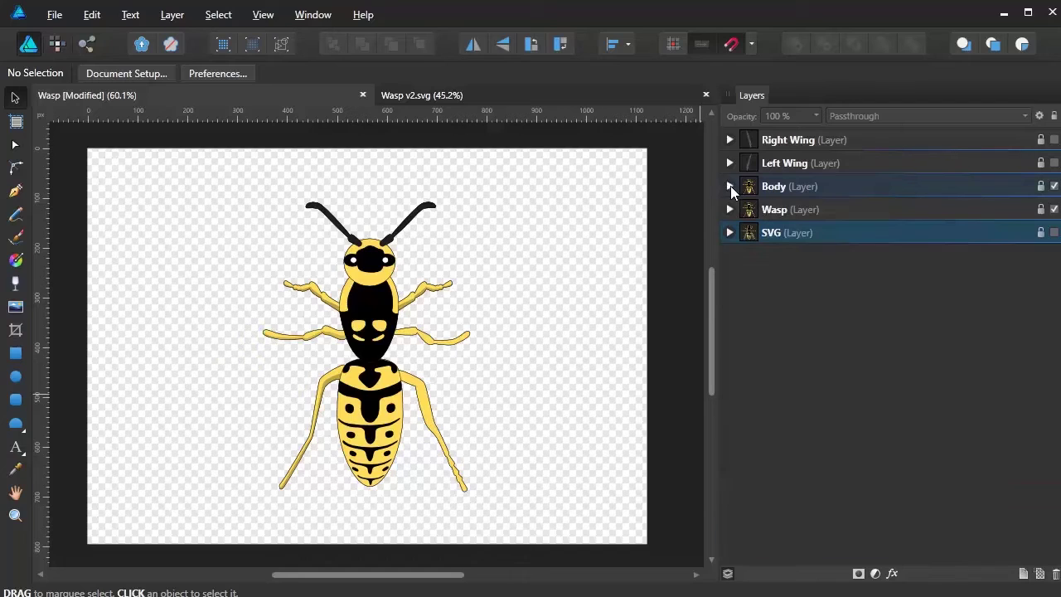
Leave only the Left Wing group visible by hiding the Body and Wasp layers.
{"action": "left_click", "coordinate": [729, 163]}
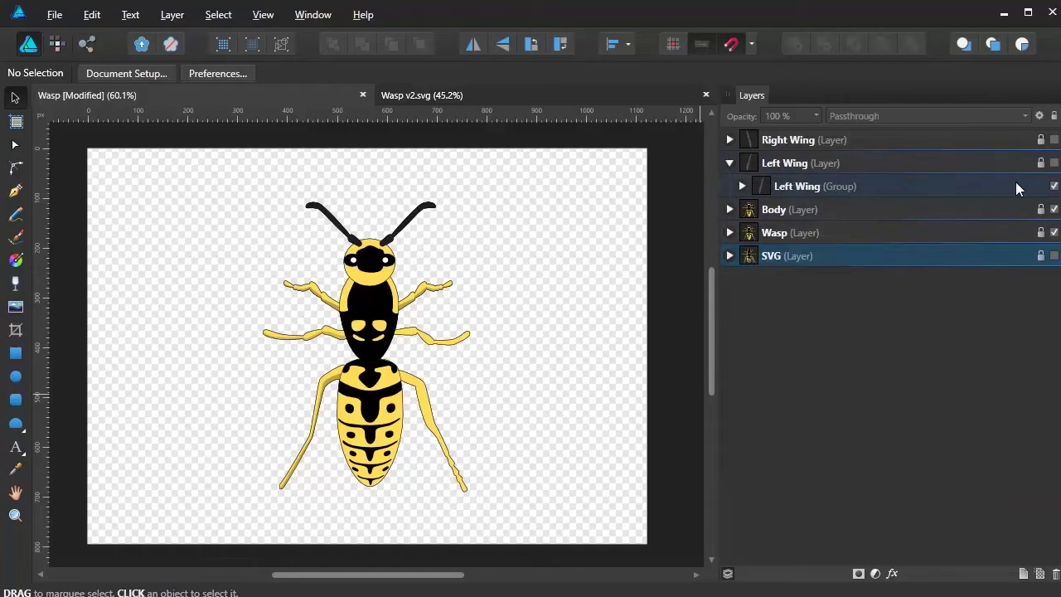
{"action": "left_click", "coordinate": [1054, 163]}
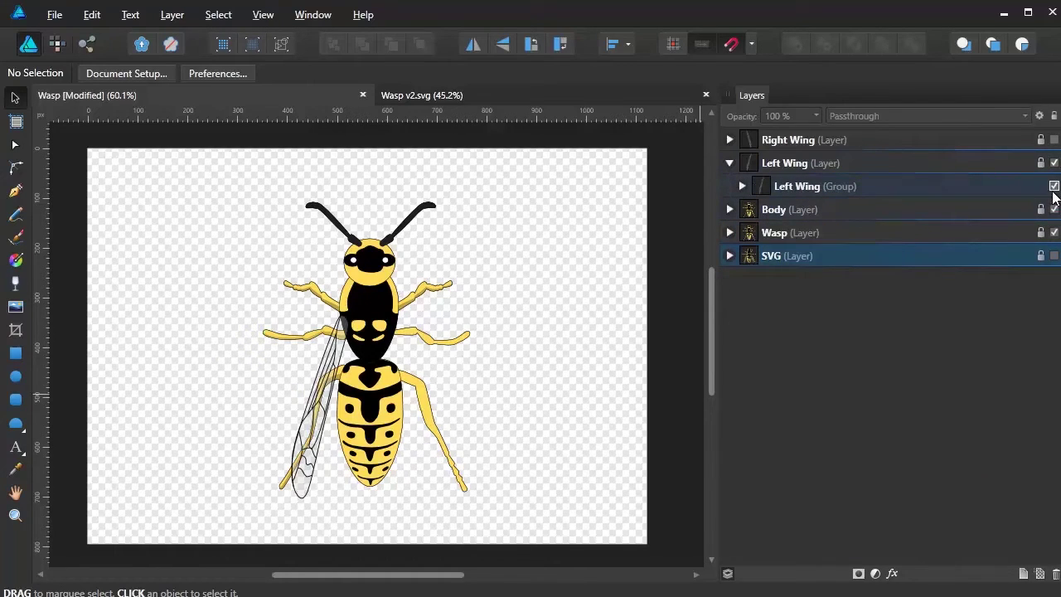
{"action": "left_click", "coordinate": [1054, 186]}
{"action": "left_click", "coordinate": [1054, 209]}
{"action": "left_click", "coordinate": [1054, 232]}
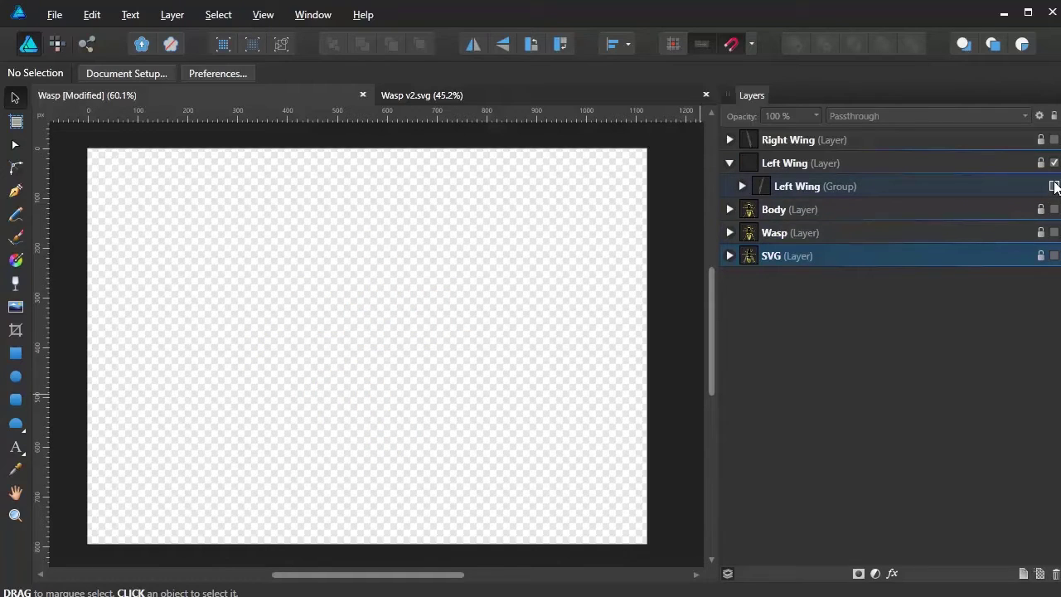
{"action": "left_click", "coordinate": [1054, 186]}
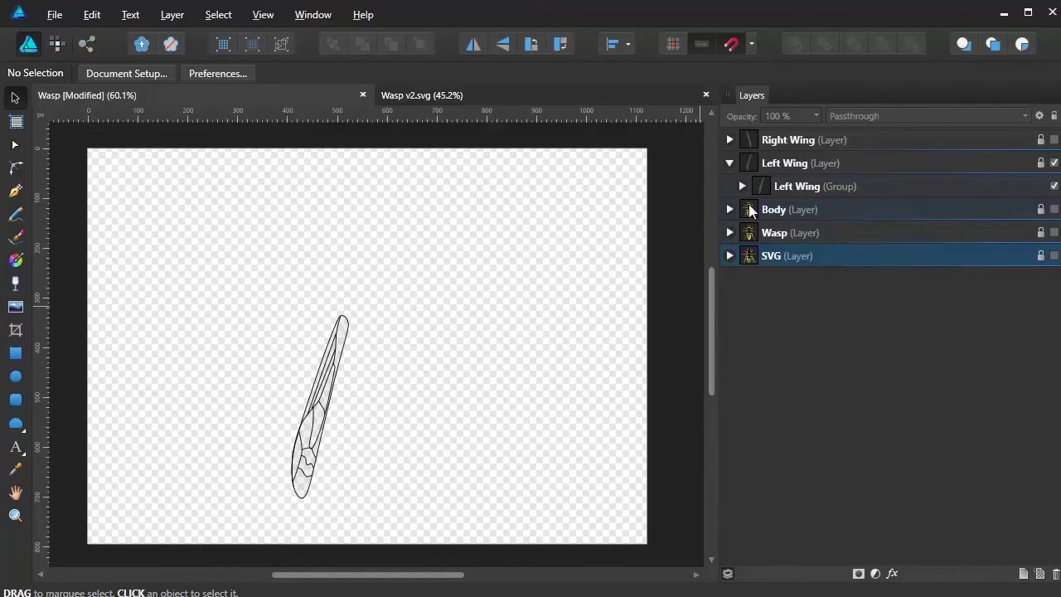
{"action": "left_click", "coordinate": [730, 139]}
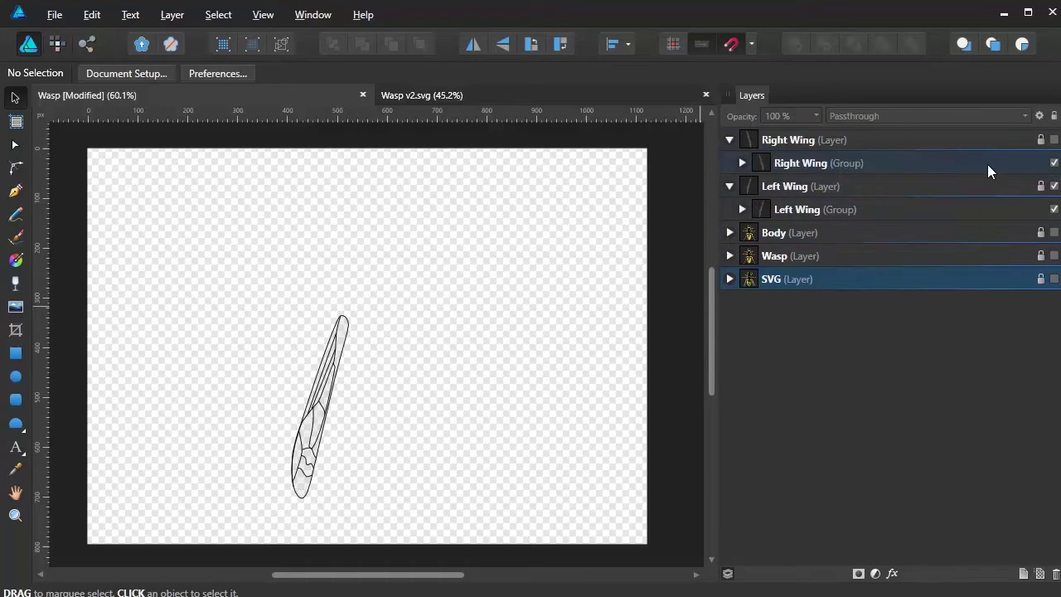
Show the Right Wing layer, hide the Left Wing layer and group, and select Right Wing.
{"action": "left_click", "coordinate": [1054, 139]}
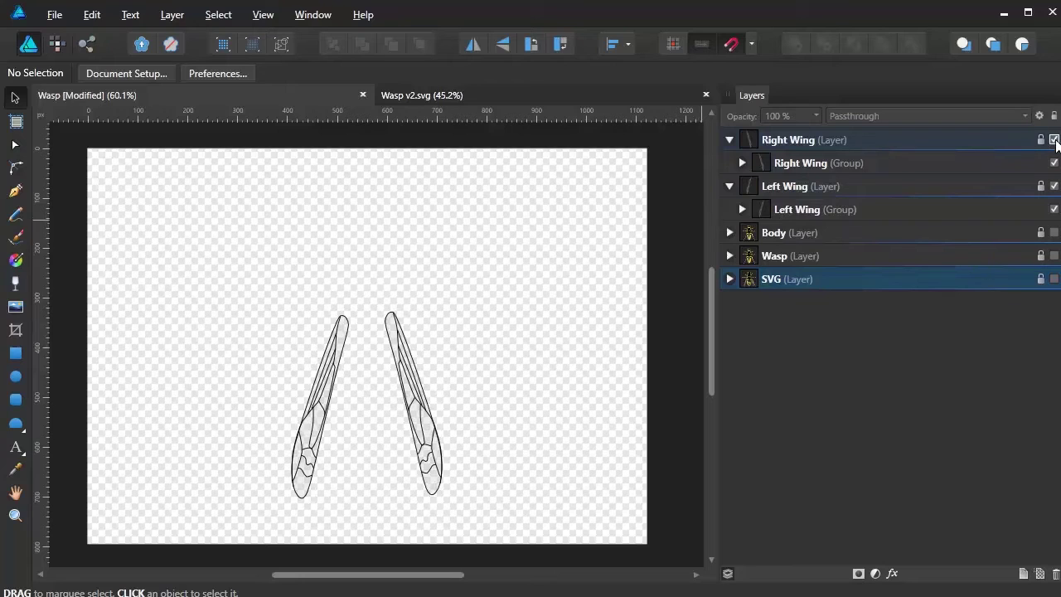
{"action": "left_click", "coordinate": [1054, 186]}
{"action": "left_click", "coordinate": [1055, 210]}
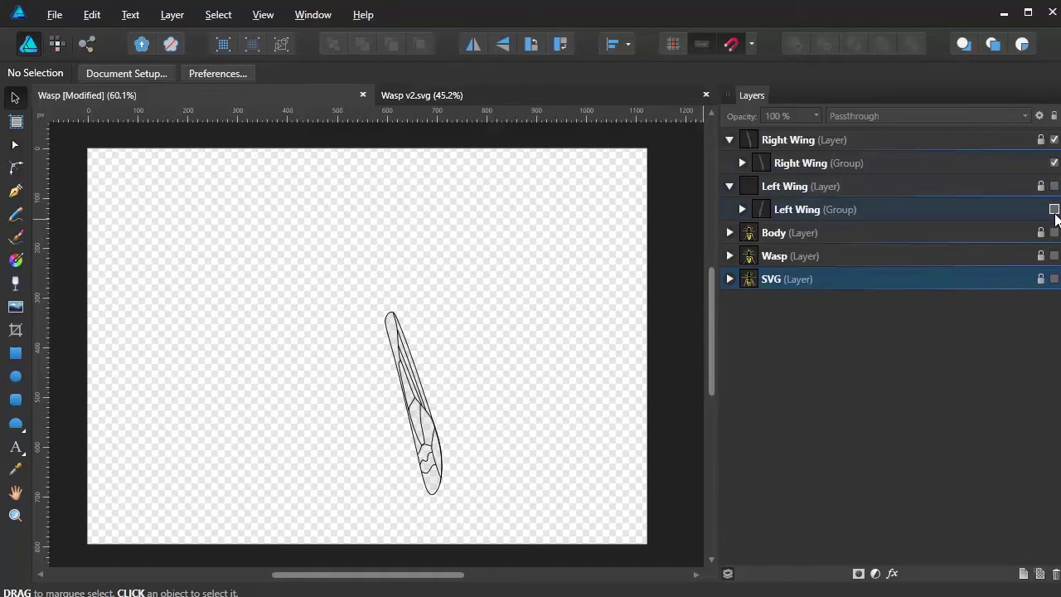
{"action": "left_click", "coordinate": [779, 139]}
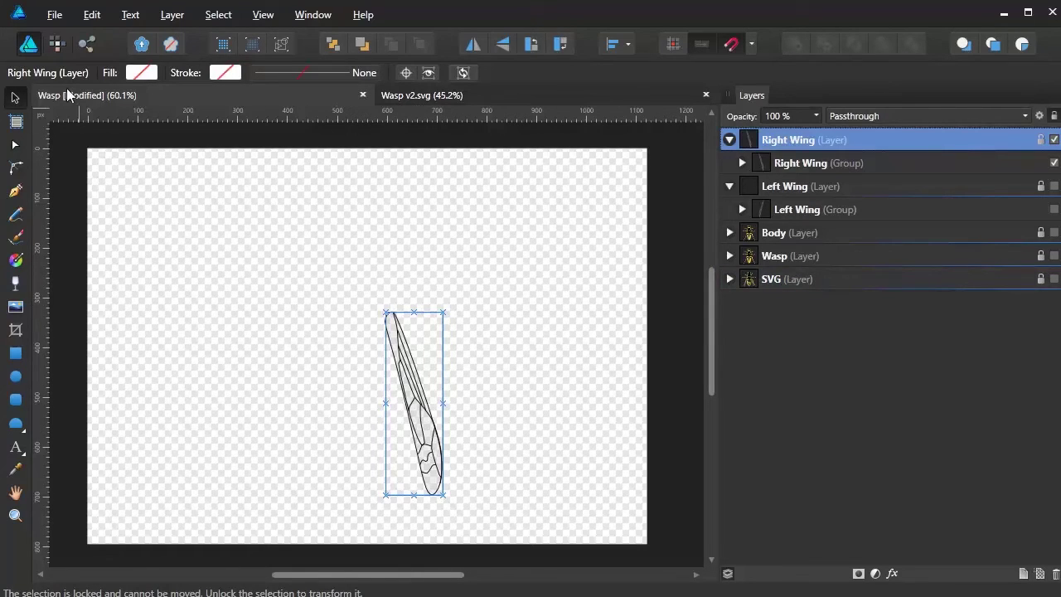
{"action": "left_click", "coordinate": [52, 19]}
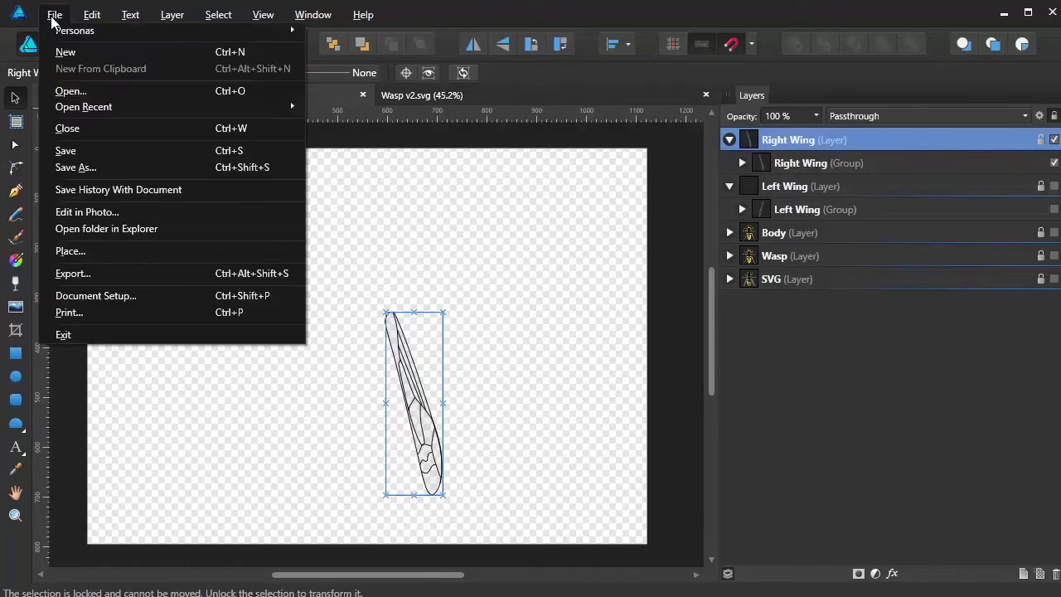
Export the selected right wing as a PNG without background into the PNG › Wasp folder.
{"action": "left_click", "coordinate": [69, 276]}
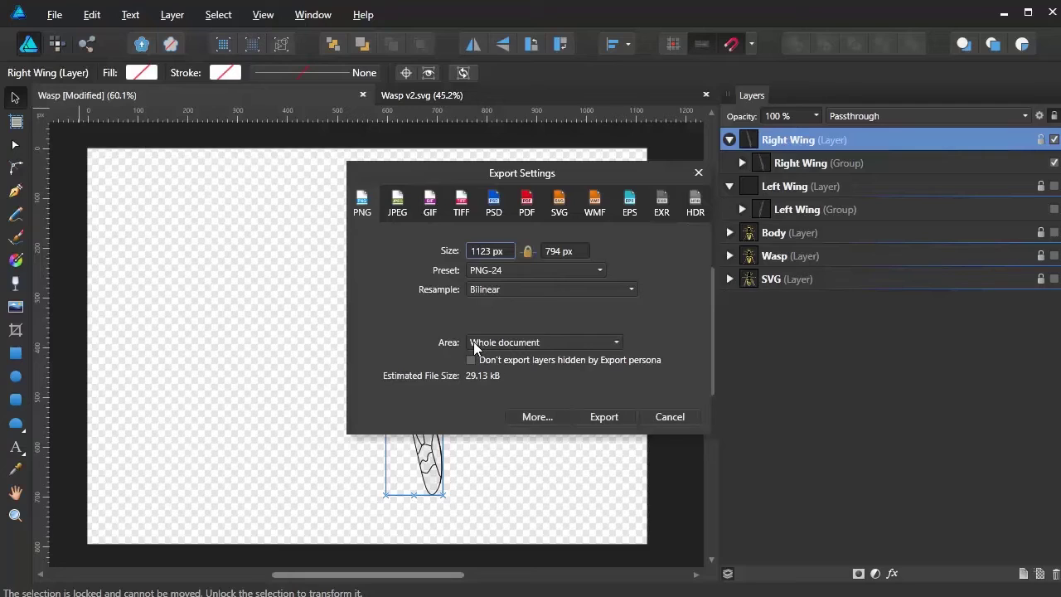
{"action": "left_click", "coordinate": [617, 343]}
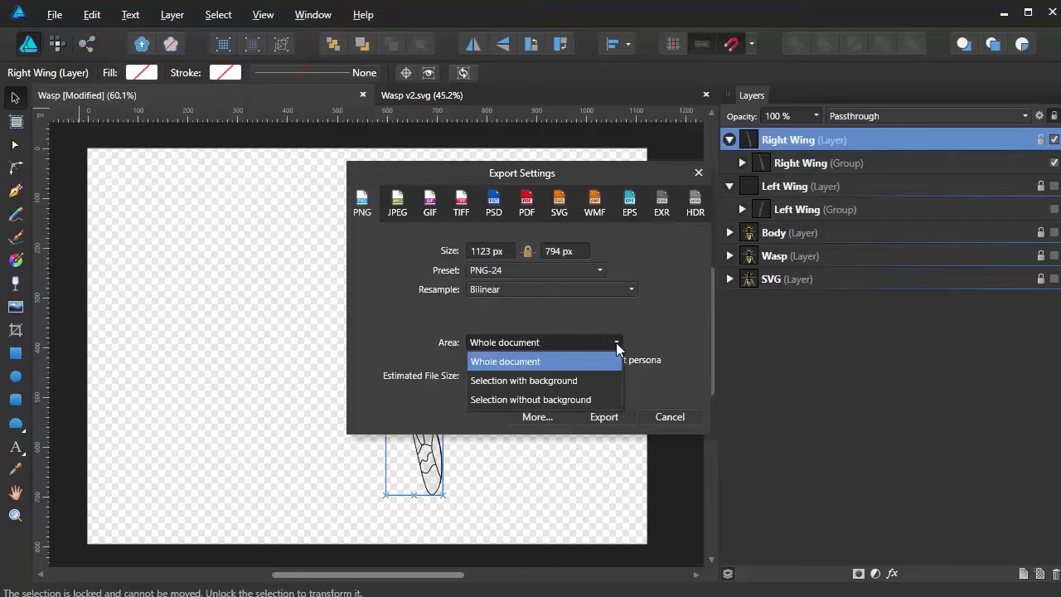
{"action": "left_click", "coordinate": [565, 400]}
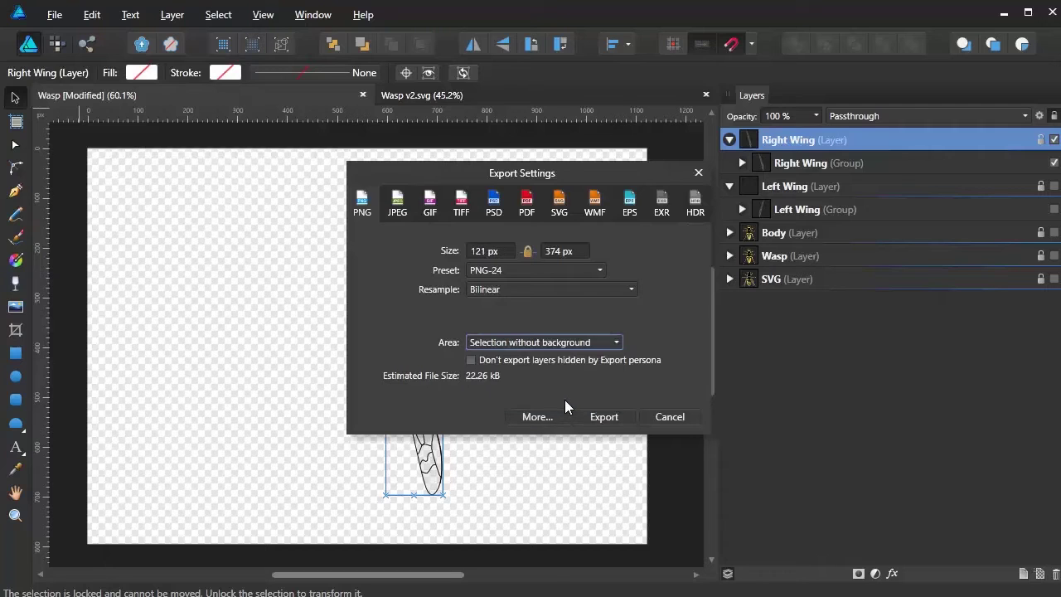
{"action": "left_click", "coordinate": [606, 417]}
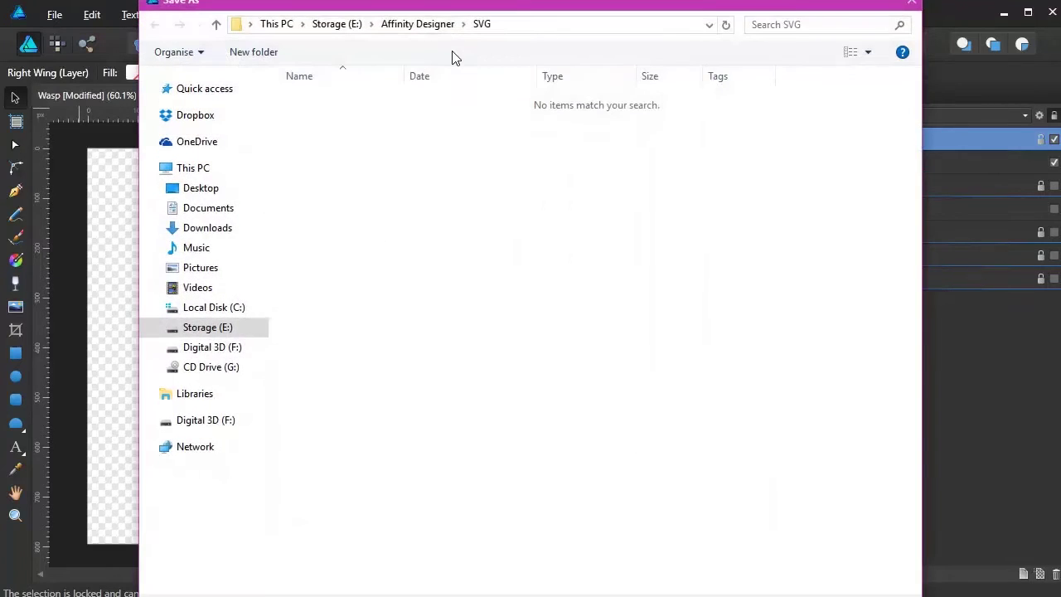
{"action": "left_click", "coordinate": [419, 25]}
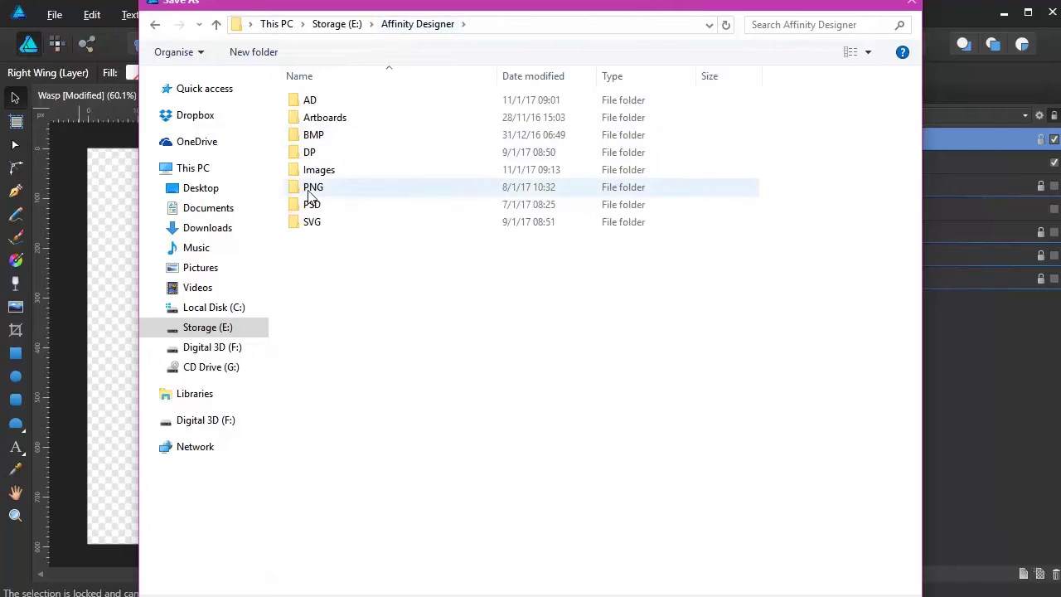
{"action": "double_click", "coordinate": [471, 189]}
{"action": "double_click", "coordinate": [500, 126]}
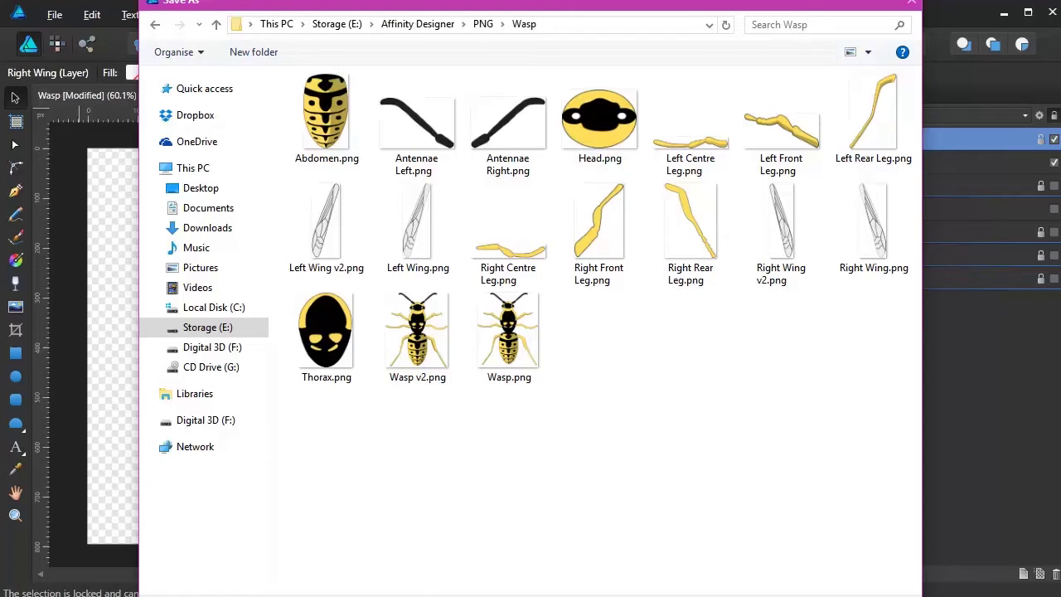
{"action": "key", "text": "Escape"}
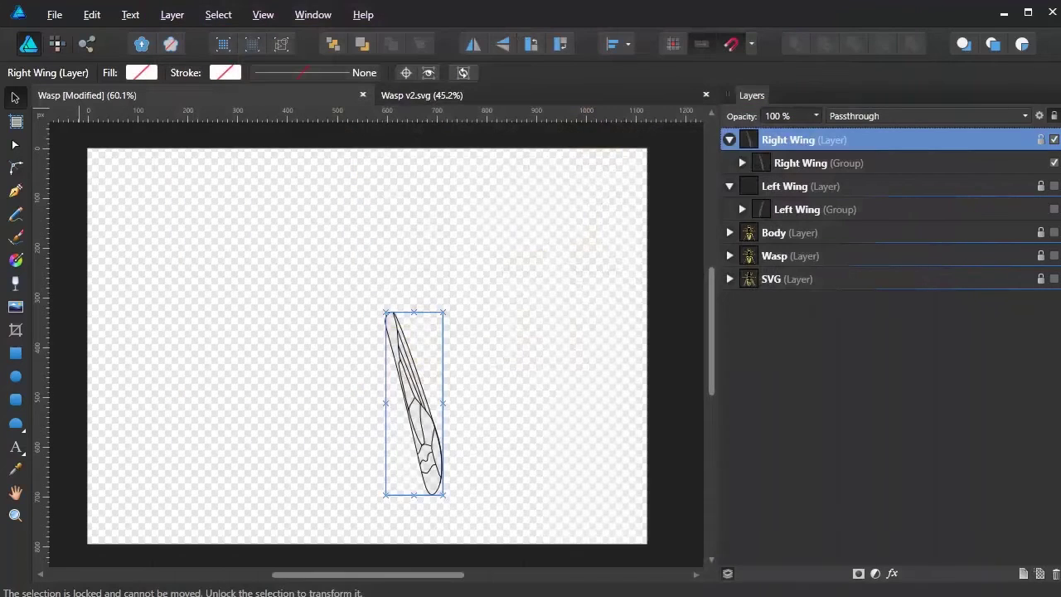
Hide both wing layers and their groups, and show the wasp Body layer again.
{"action": "left_click", "coordinate": [1055, 187]}
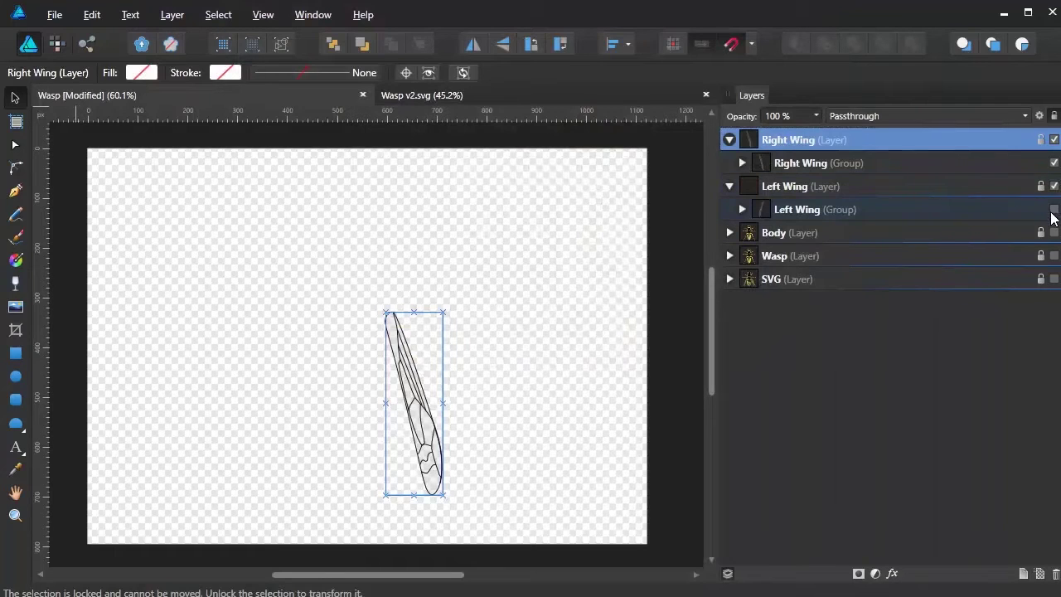
{"action": "left_click", "coordinate": [1053, 209]}
{"action": "left_click", "coordinate": [1055, 140]}
{"action": "left_click", "coordinate": [1055, 164]}
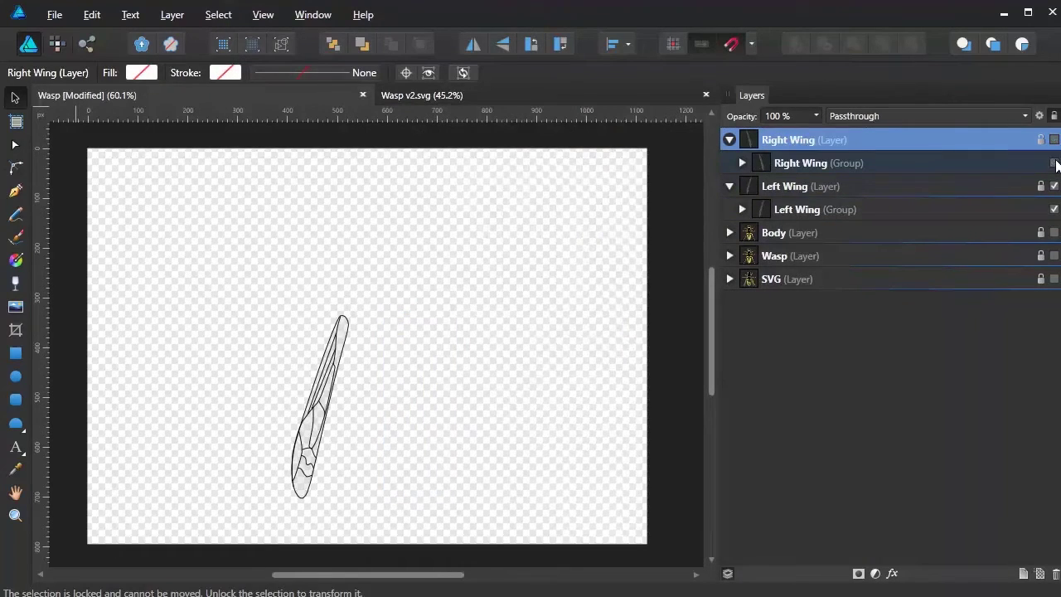
{"action": "left_click", "coordinate": [1055, 186]}
{"action": "left_click", "coordinate": [1054, 209]}
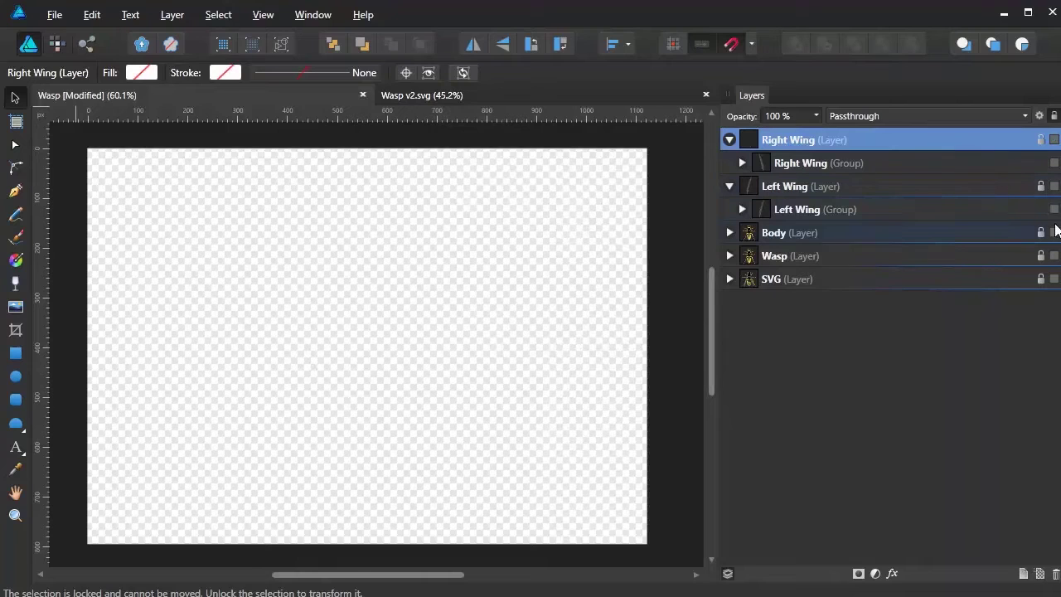
{"action": "left_click", "coordinate": [1055, 233]}
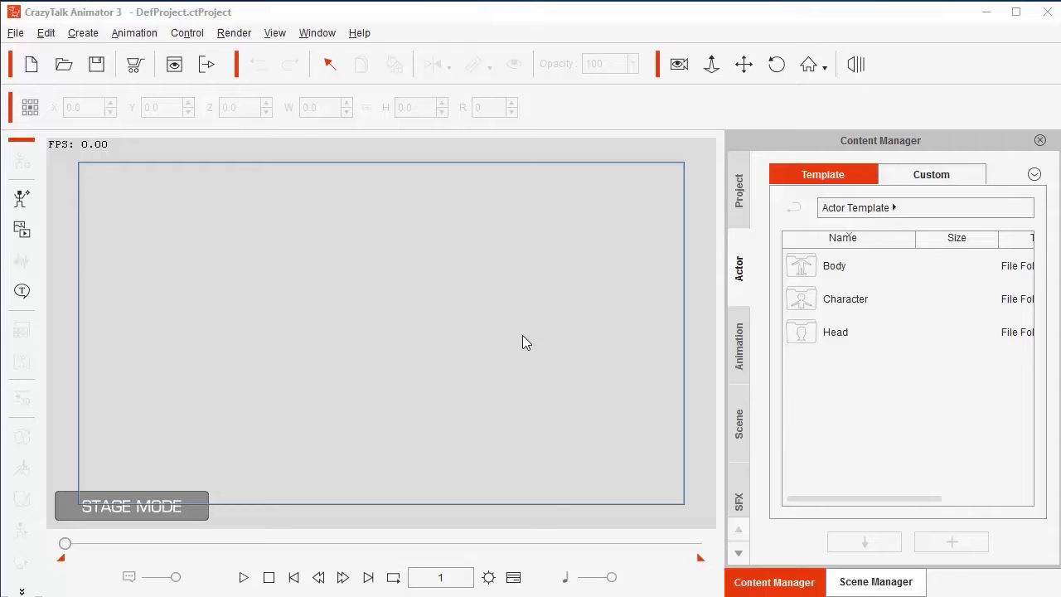
Place the Wings Motion Bone template from Character › 4_G3 Wings on stage and enter composer mode.
{"action": "left_click", "coordinate": [741, 281]}
{"action": "double_click", "coordinate": [812, 299]}
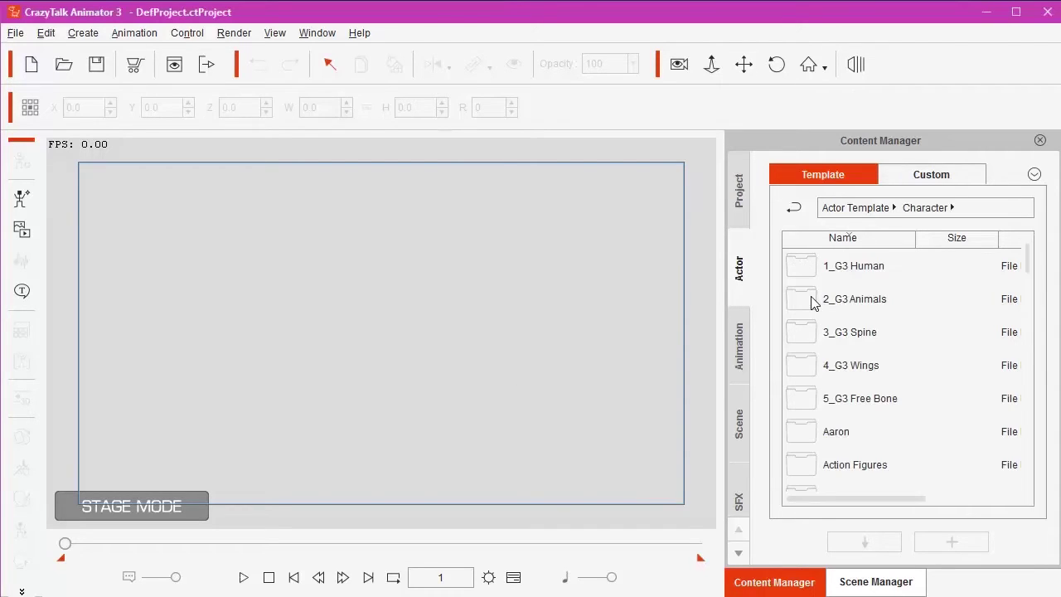
{"action": "double_click", "coordinate": [814, 368]}
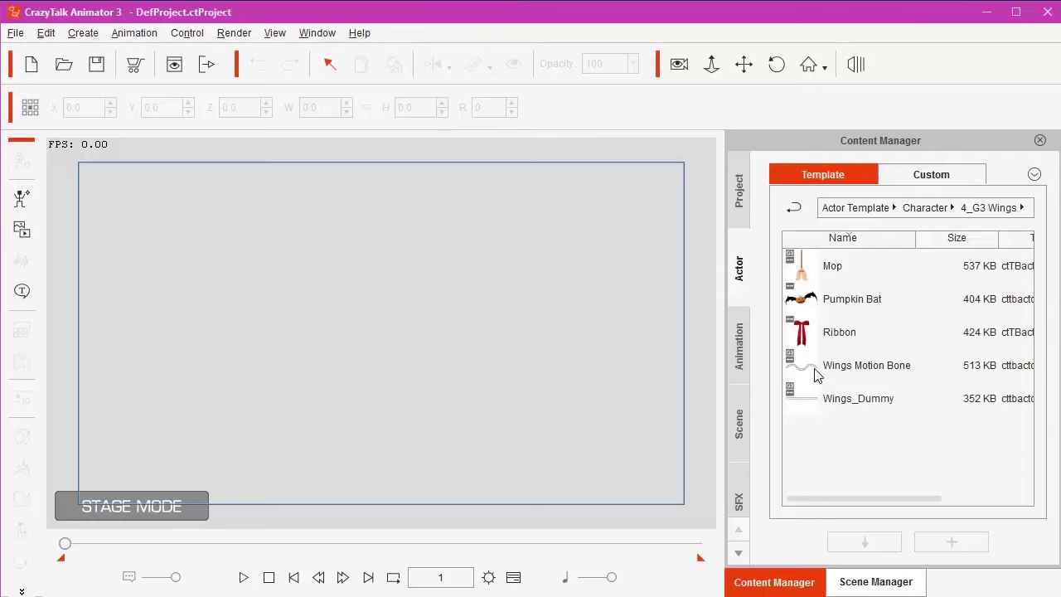
{"action": "left_click", "coordinate": [814, 376]}
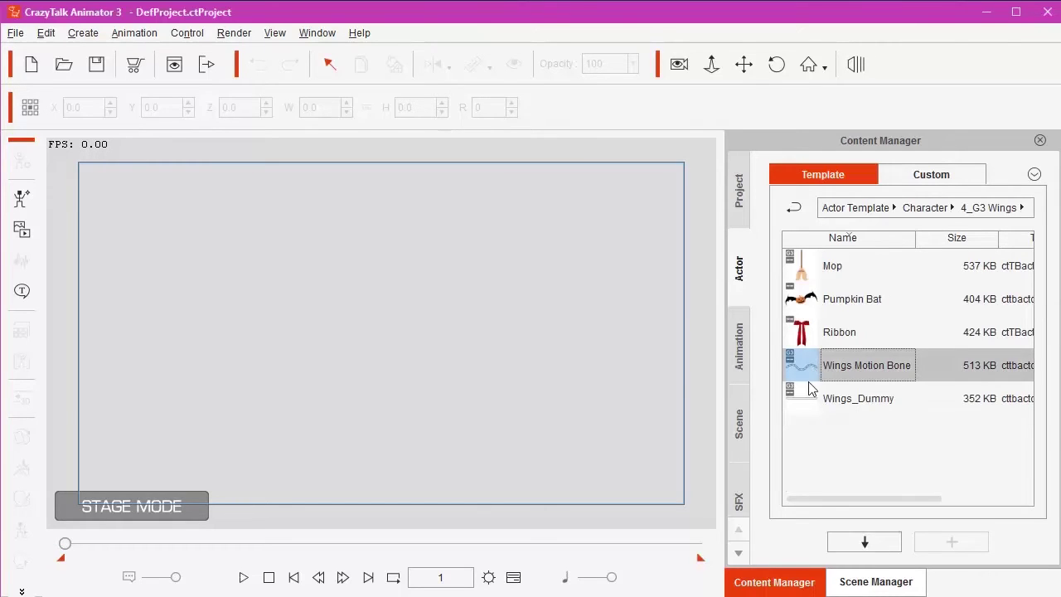
{"action": "left_click", "coordinate": [864, 542]}
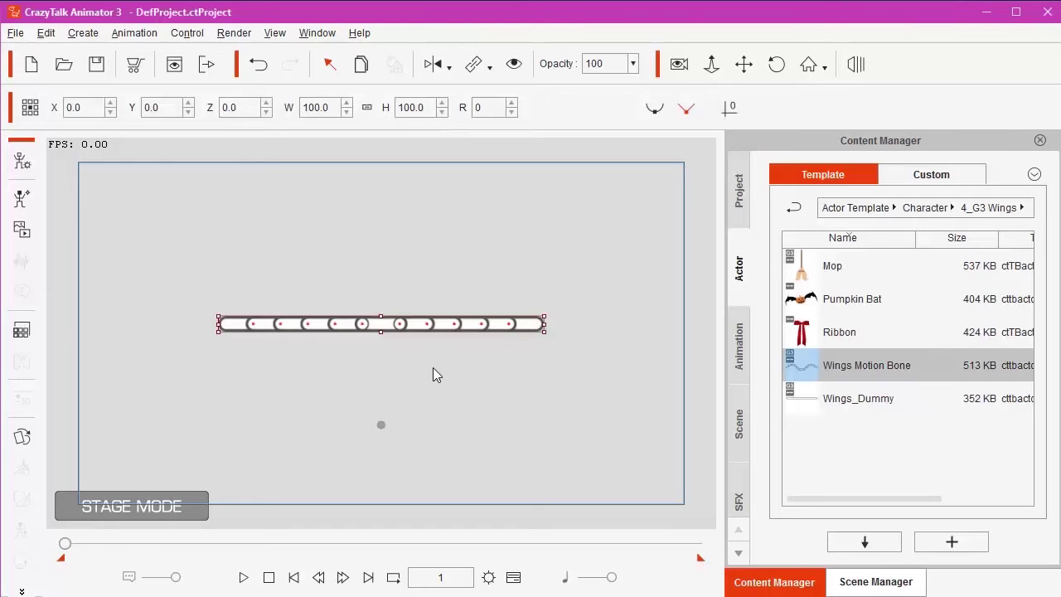
{"action": "left_click", "coordinate": [22, 162]}
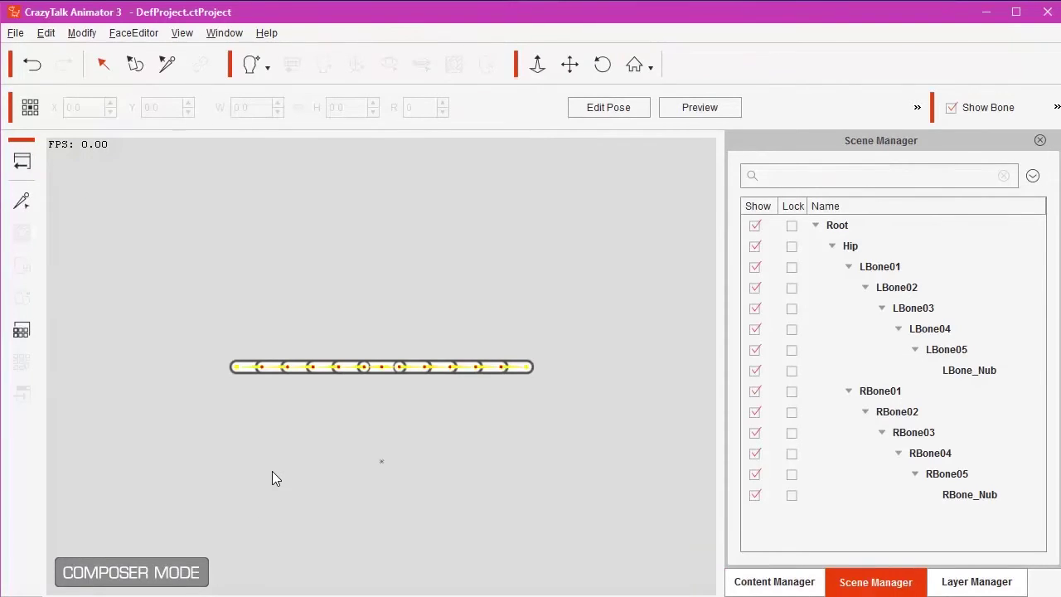
Replace the Hip bone's sprite with the Wasp v2.png image.
{"action": "left_click", "coordinate": [134, 66]}
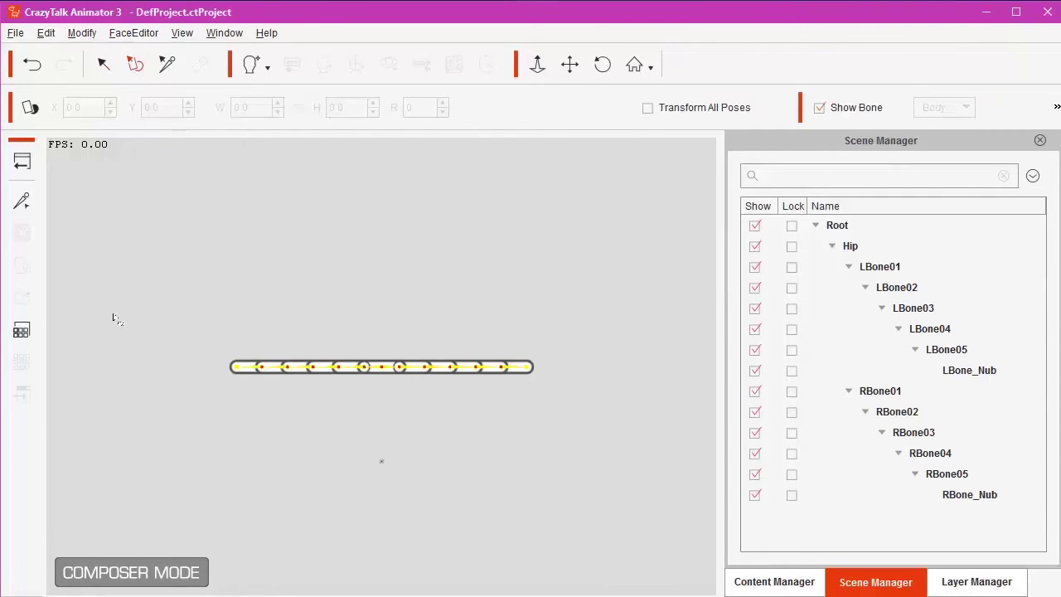
{"action": "double_click", "coordinate": [379, 367]}
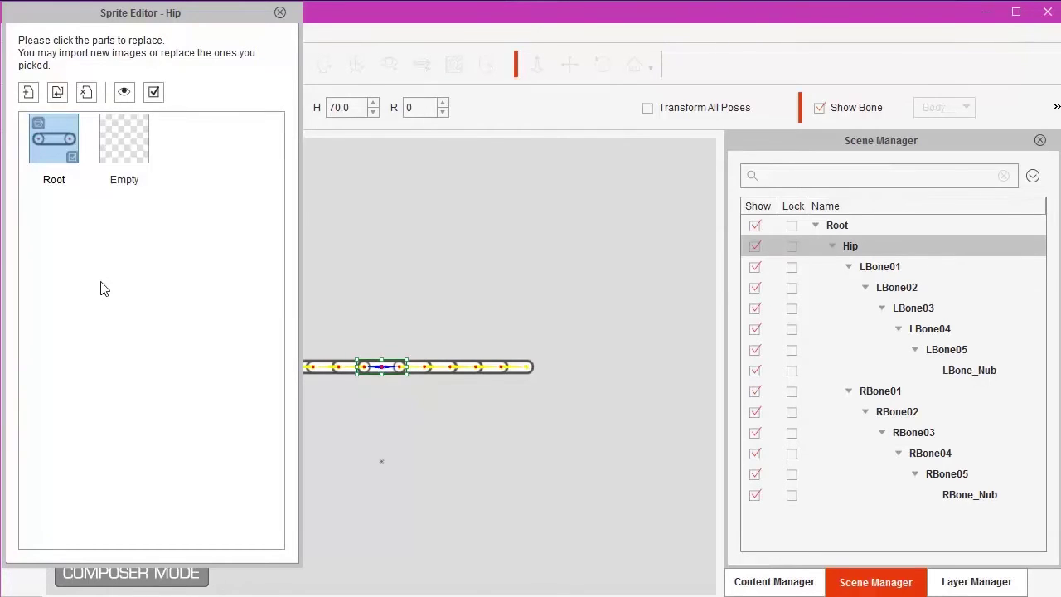
{"action": "left_click", "coordinate": [58, 93]}
{"action": "left_click", "coordinate": [703, 236]}
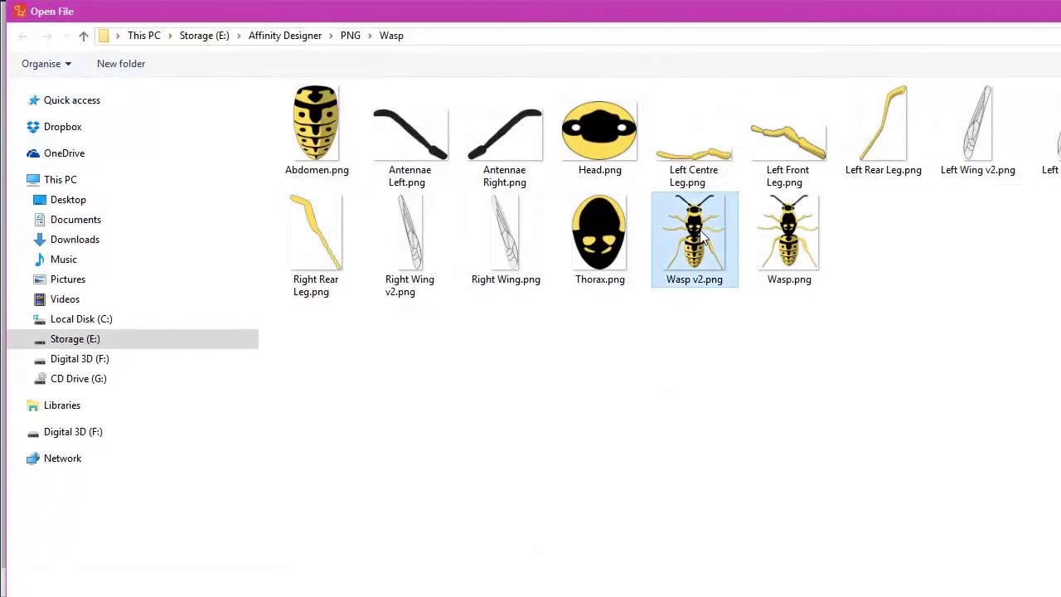
{"action": "double_click", "coordinate": [704, 236]}
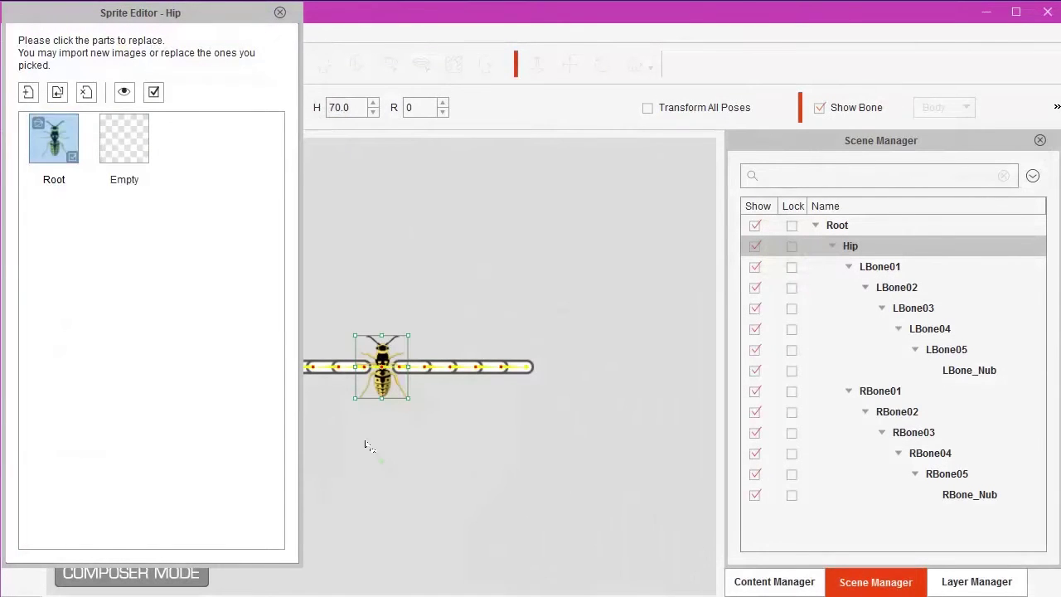
Replace the RBone01 sprite with Left Wing v2.png.
{"action": "left_click", "coordinate": [353, 367]}
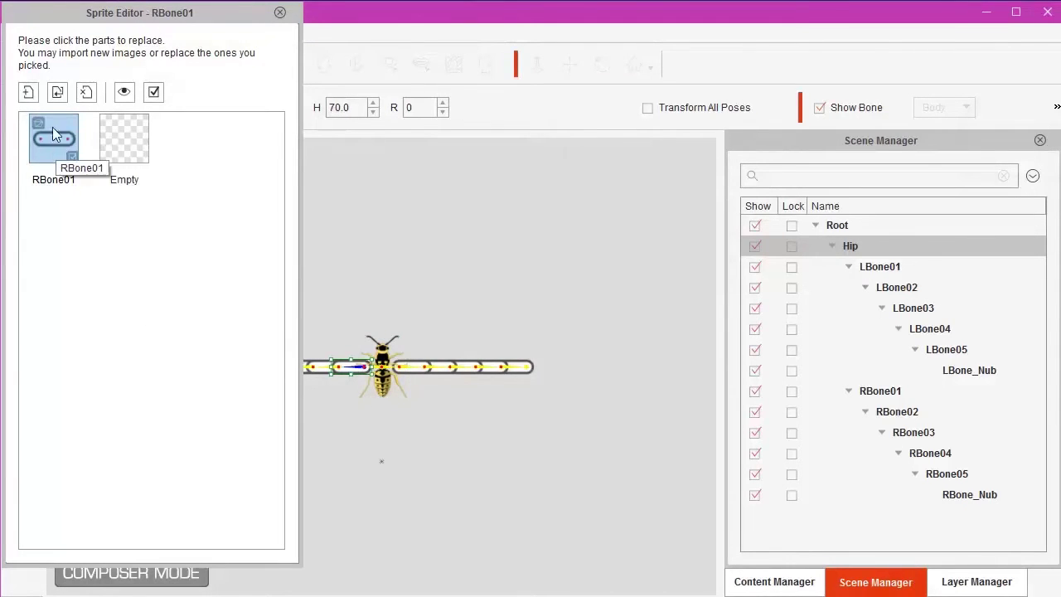
{"action": "left_click", "coordinate": [56, 93]}
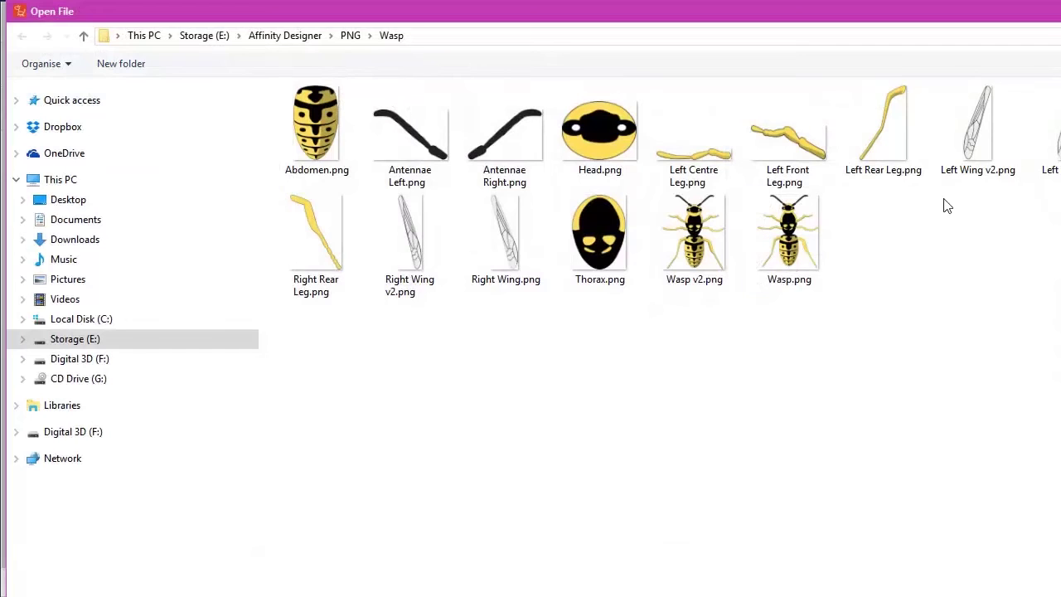
{"action": "left_click", "coordinate": [985, 129]}
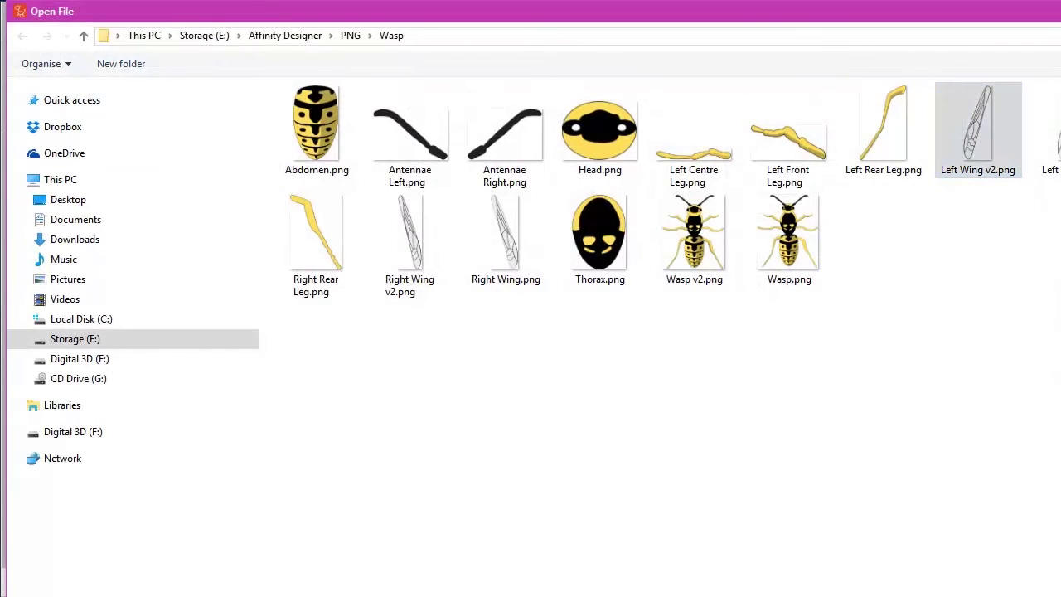
{"action": "key", "text": "Return"}
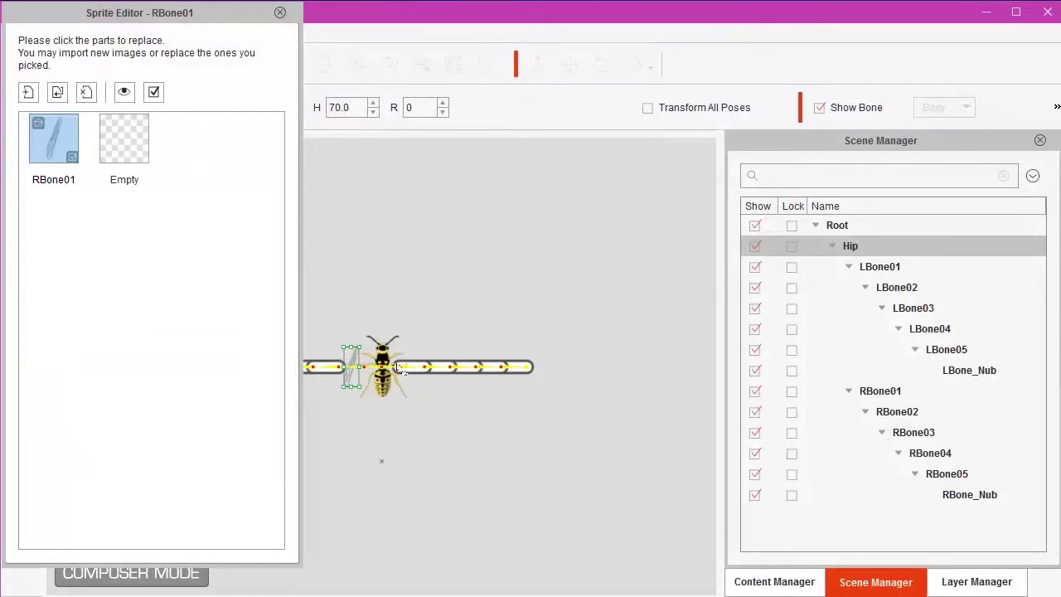
Replace the LBone01 sprite with Right Wing v2.png and close the Sprite Editor.
{"action": "left_click", "coordinate": [394, 366]}
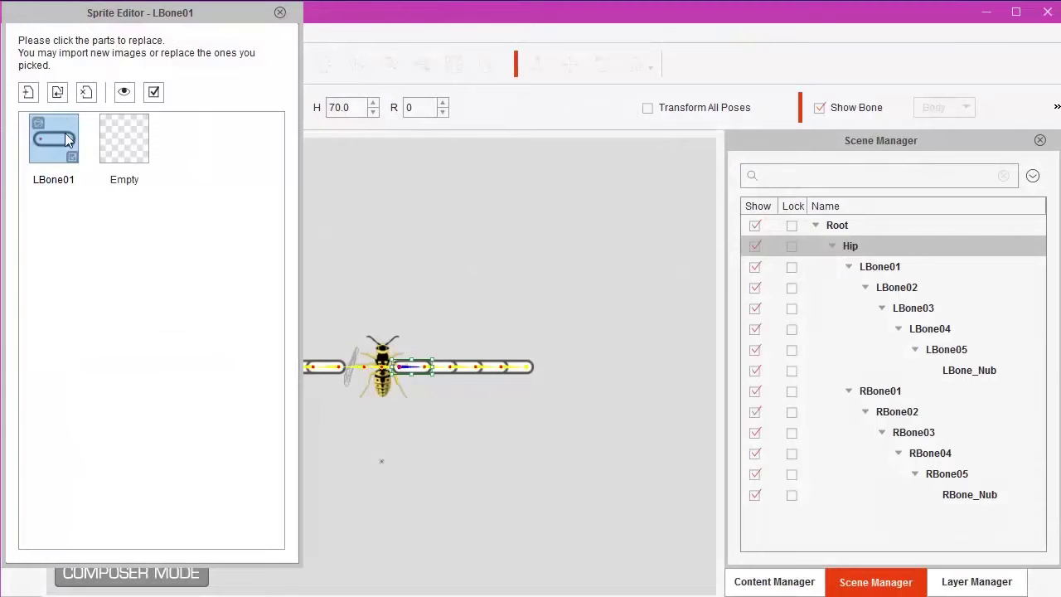
{"action": "left_click", "coordinate": [58, 92]}
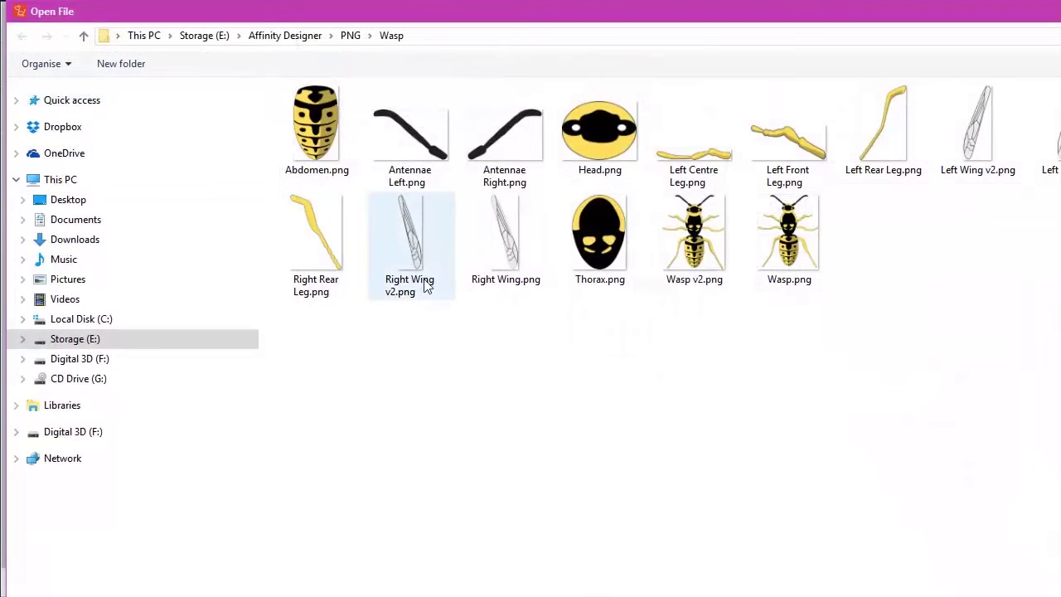
{"action": "left_click", "coordinate": [399, 247]}
{"action": "key", "text": "Return"}
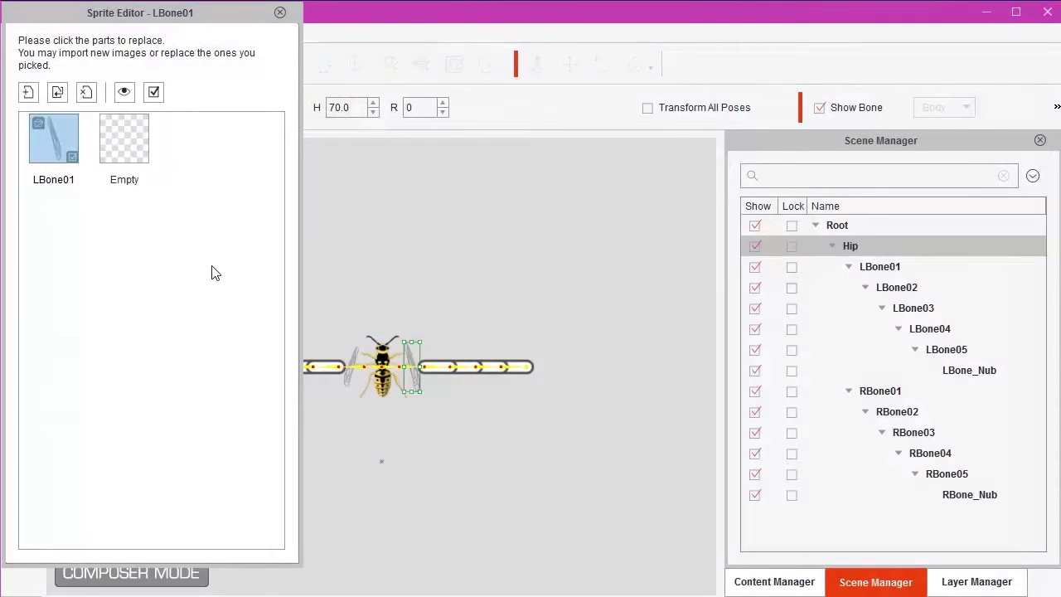
{"action": "left_click", "coordinate": [280, 14]}
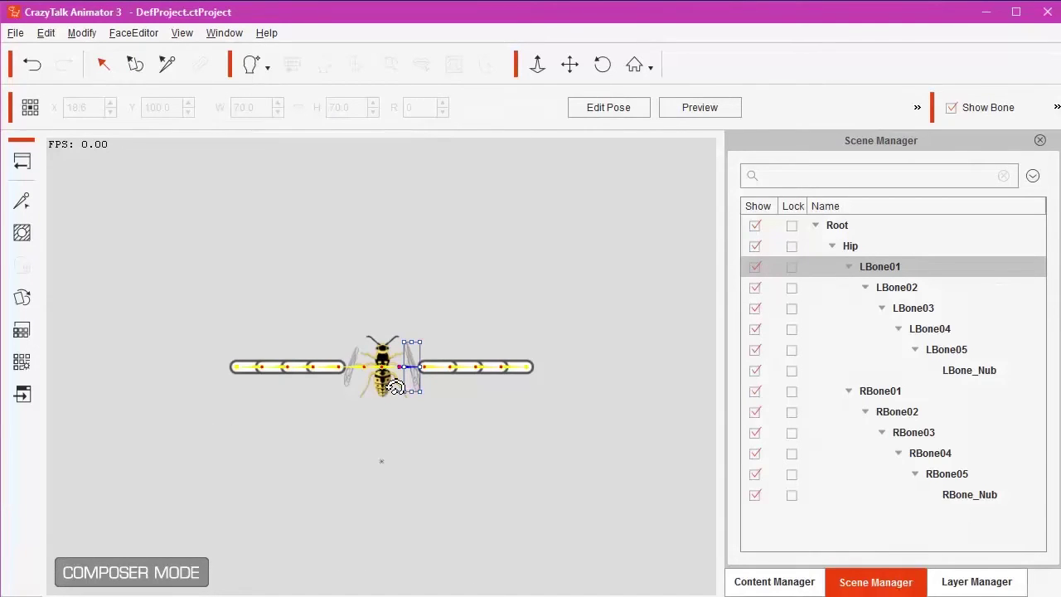
Scale the wasp body sprite to 336.8 × 336.8 and move it down to X -3.5, Y 54.4.
{"action": "left_click", "coordinate": [351, 451]}
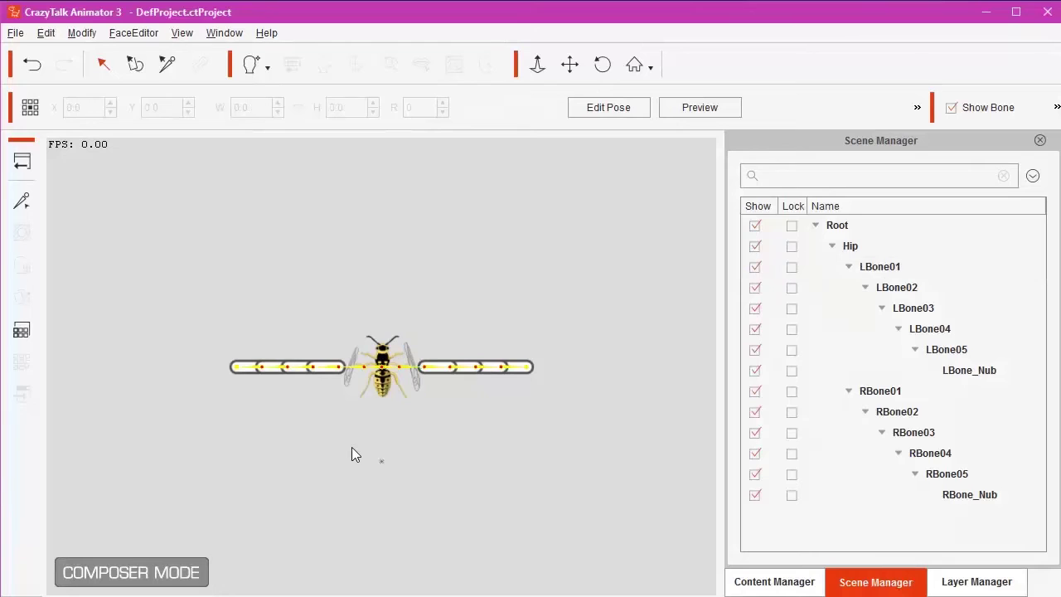
{"action": "left_click", "coordinate": [377, 383]}
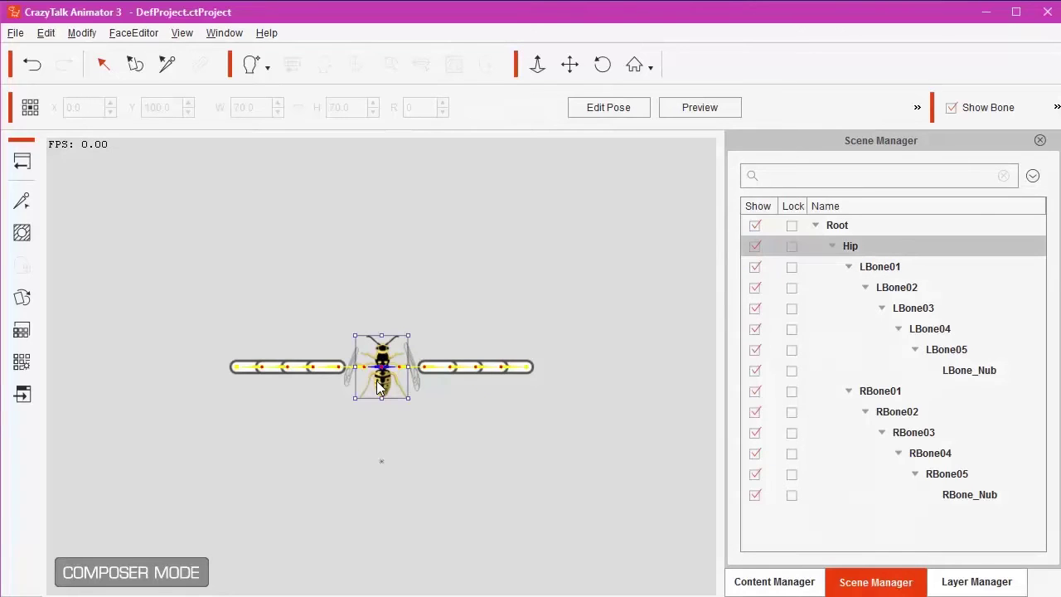
{"action": "left_click", "coordinate": [131, 69]}
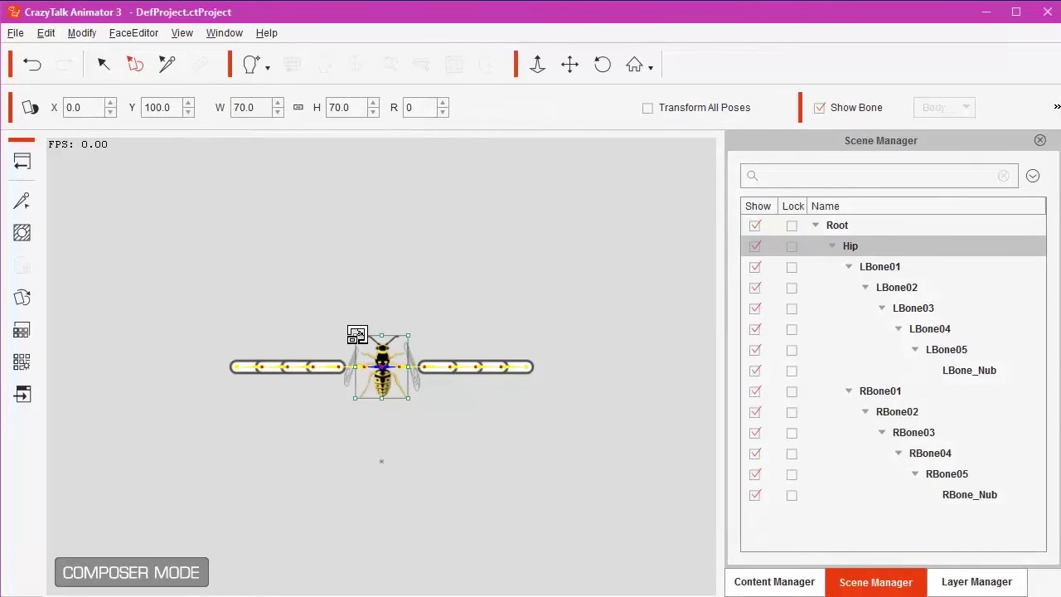
{"action": "left_click_drag", "start_coordinate": [355, 335], "coordinate": [350, 126]}
{"action": "left_click_drag", "start_coordinate": [407, 417], "coordinate": [402, 460]}
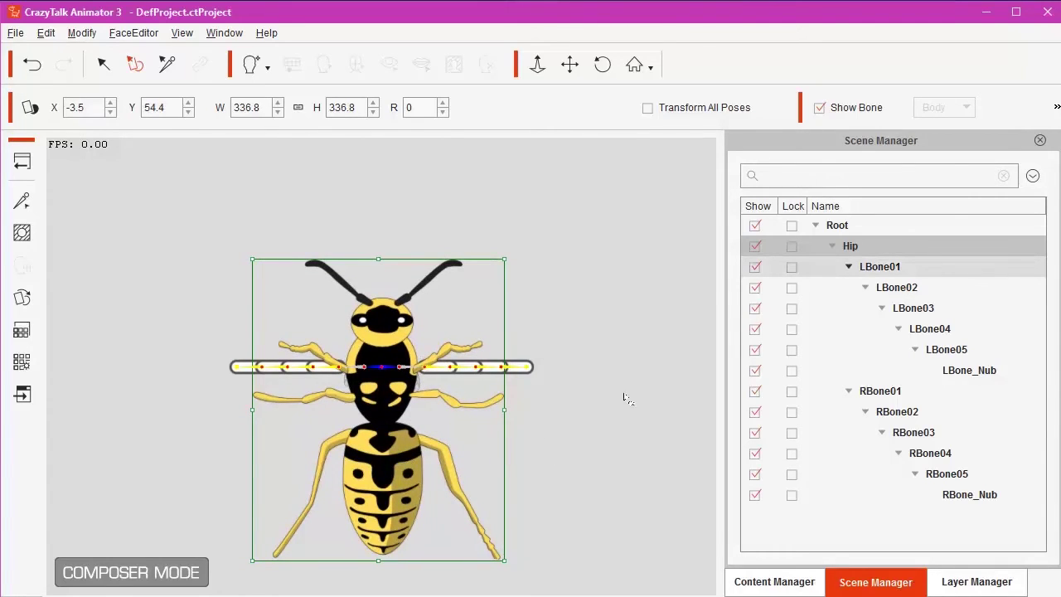
In Layer Manager, move Hip_Layer below both LBone01_Layer and RBone01_Layer.
{"action": "left_click", "coordinate": [974, 589]}
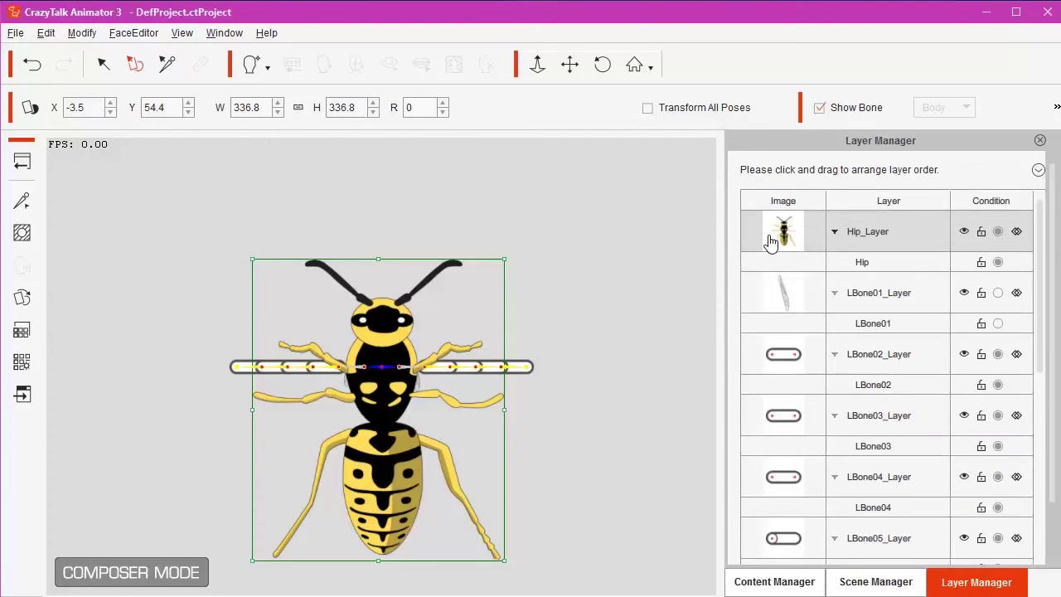
{"action": "left_click_drag", "start_coordinate": [771, 234], "coordinate": [779, 307]}
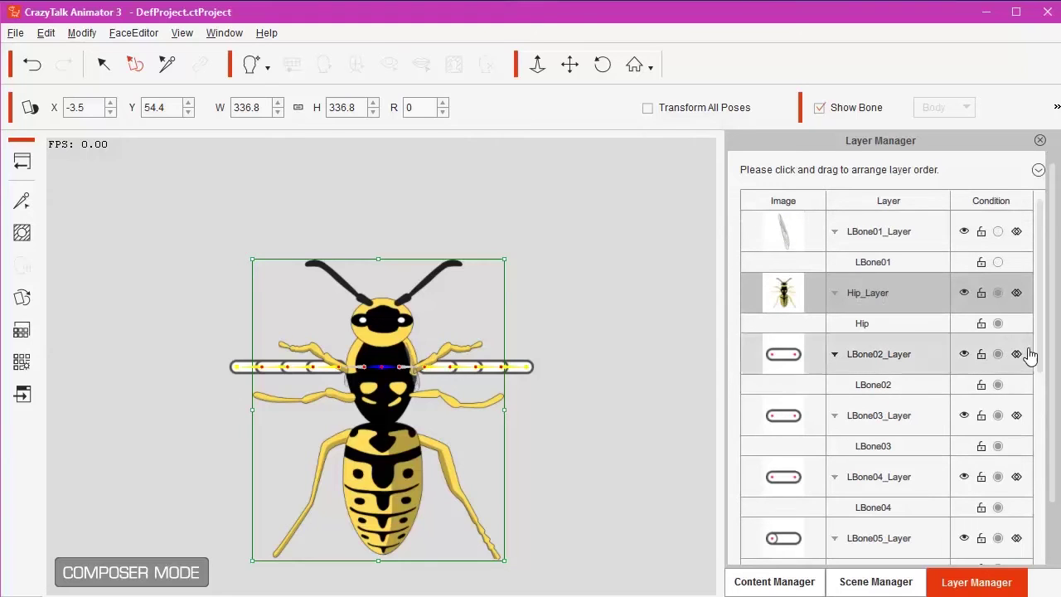
{"action": "left_click_drag", "start_coordinate": [1042, 343], "coordinate": [1041, 524]}
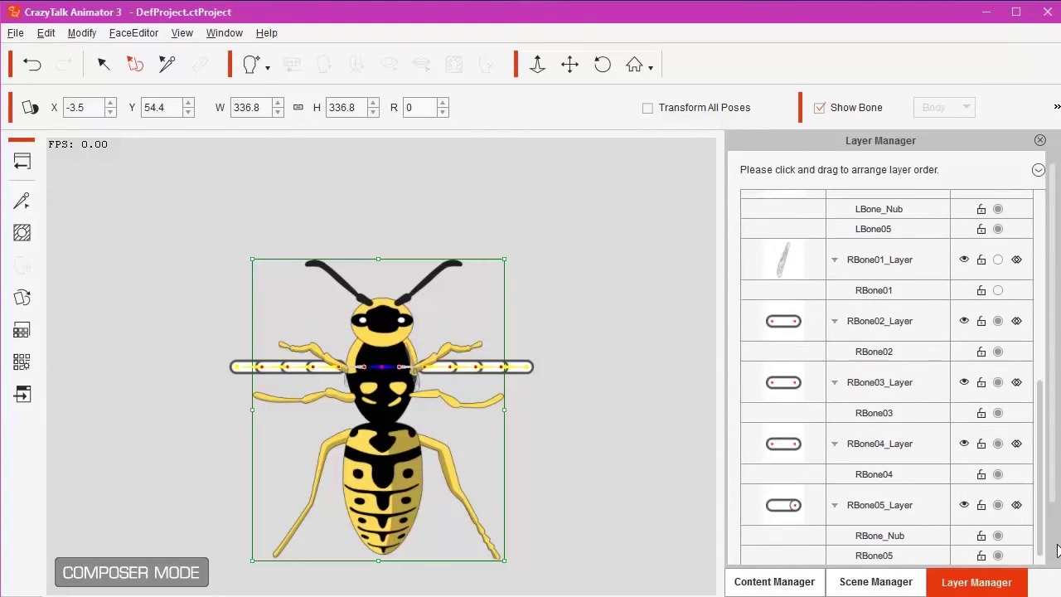
{"action": "left_click", "coordinate": [777, 263]}
{"action": "left_click_drag", "start_coordinate": [1043, 495], "coordinate": [1028, 377]}
{"action": "left_click_drag", "start_coordinate": [791, 537], "coordinate": [809, 252]}
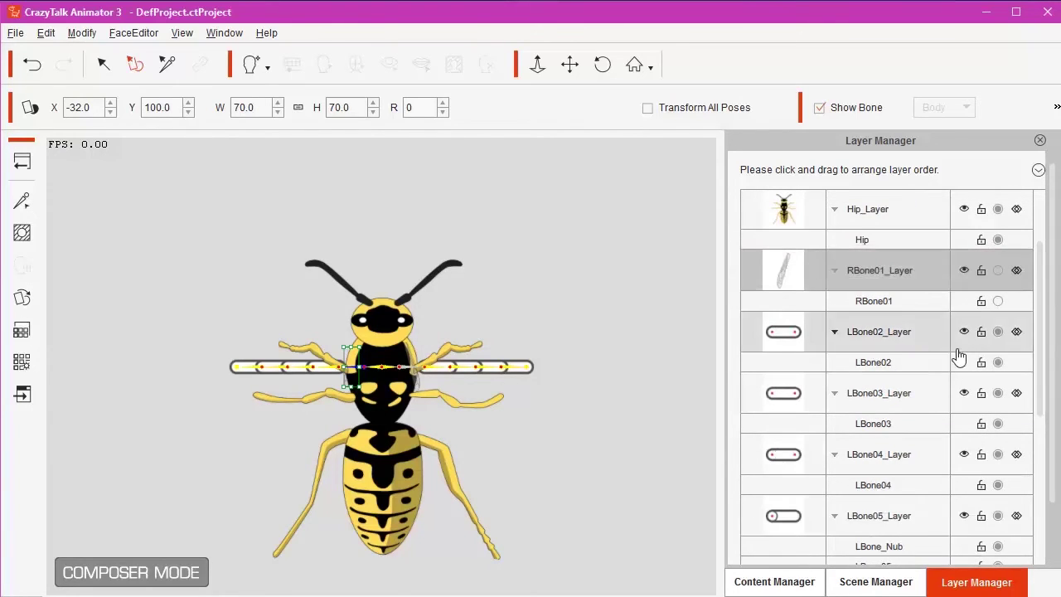
{"action": "scroll", "coordinate": [1033, 374], "scroll_direction": "up", "scroll_amount": 2}
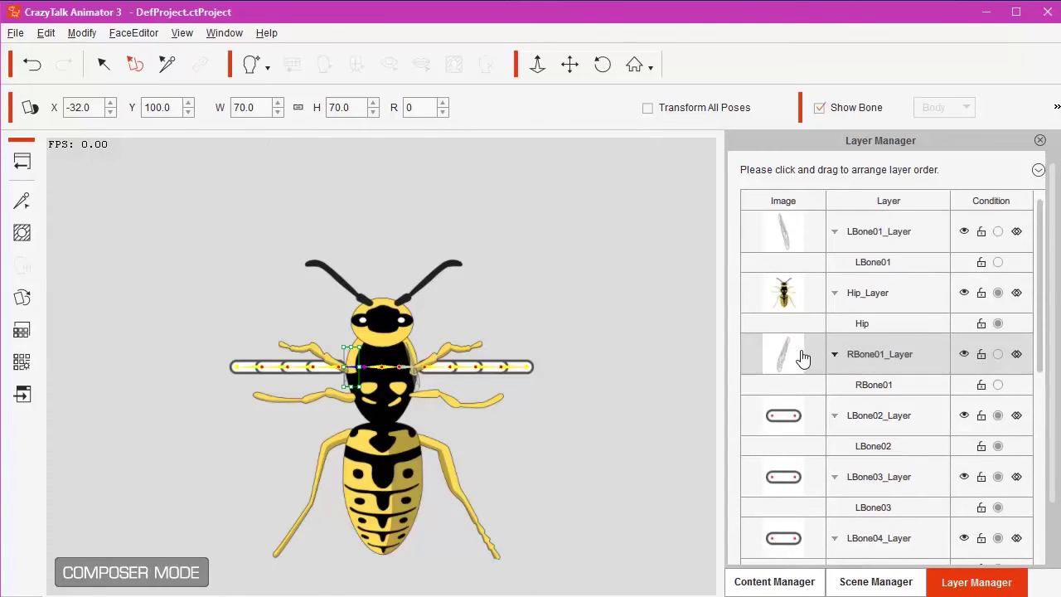
{"action": "left_click_drag", "start_coordinate": [803, 357], "coordinate": [796, 284]}
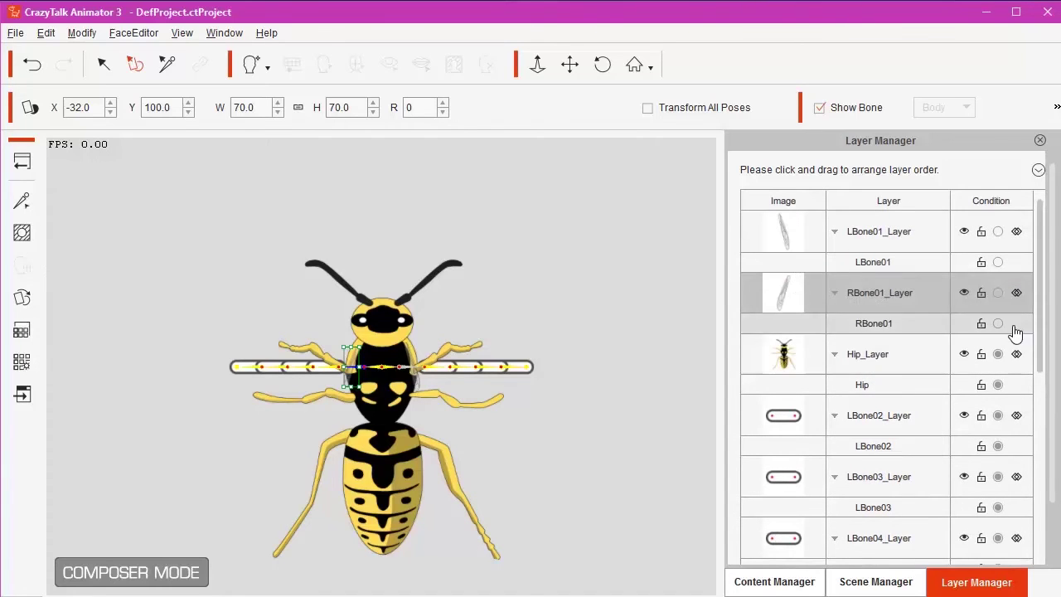
{"action": "left_click_drag", "start_coordinate": [1040, 290], "coordinate": [1030, 407]}
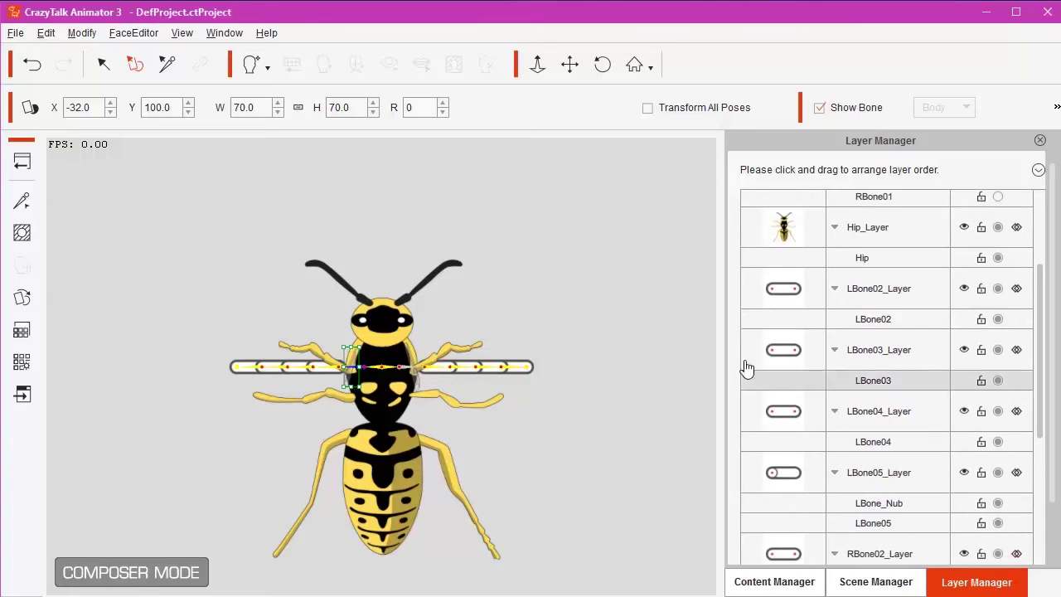
Hide the LBone02–05 and RBone02–05 layers.
{"action": "left_click", "coordinate": [751, 302]}
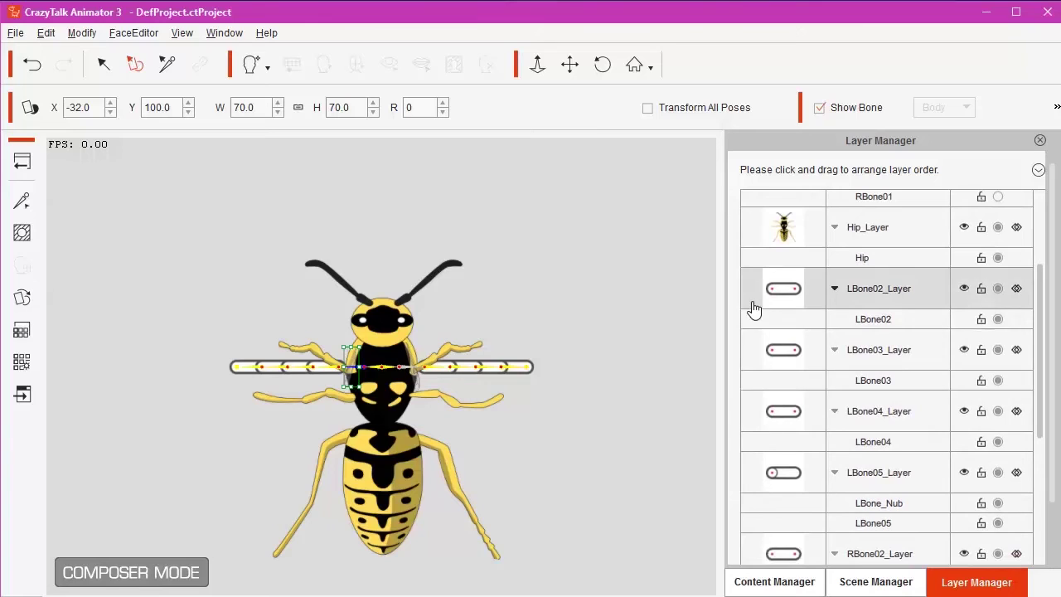
{"action": "left_click", "coordinate": [962, 288]}
{"action": "left_click", "coordinate": [963, 350]}
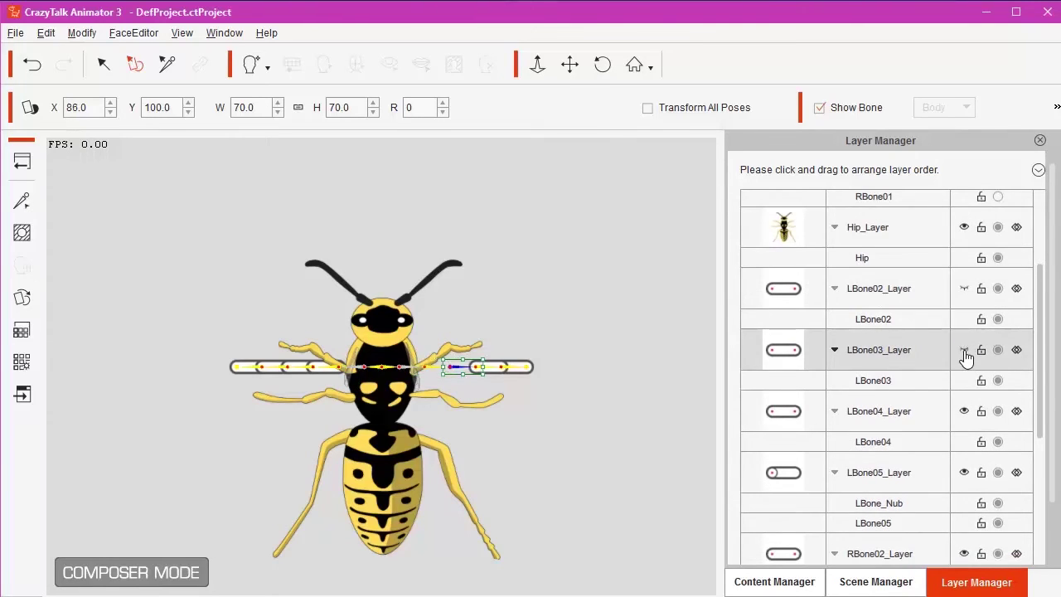
{"action": "left_click", "coordinate": [963, 412]}
{"action": "left_click", "coordinate": [963, 472]}
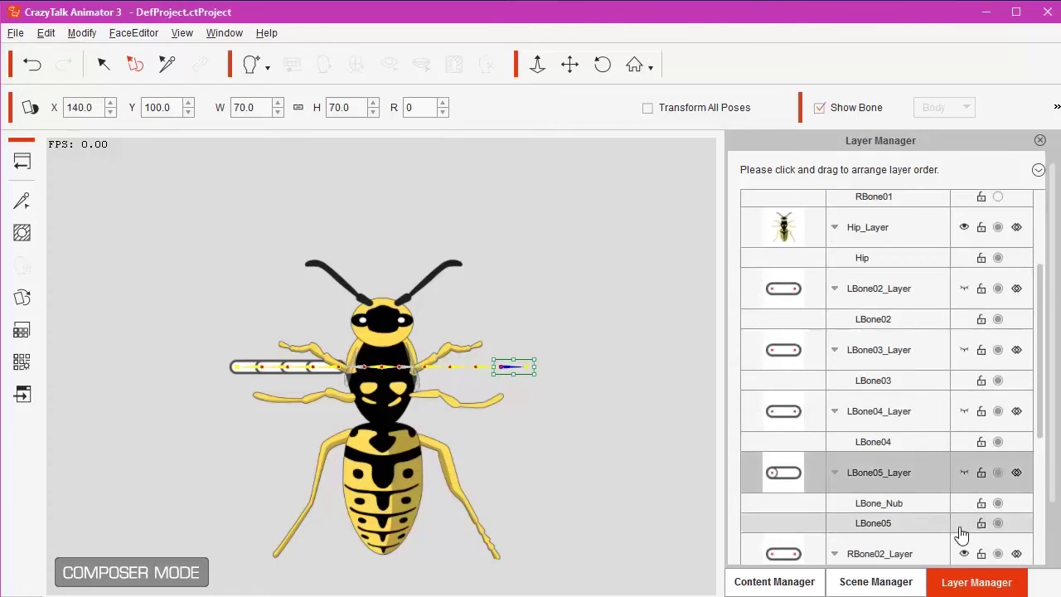
{"action": "scroll", "coordinate": [1044, 405], "scroll_direction": "down", "scroll_amount": 1}
{"action": "scroll", "coordinate": [1042, 397], "scroll_direction": "down", "scroll_amount": 4}
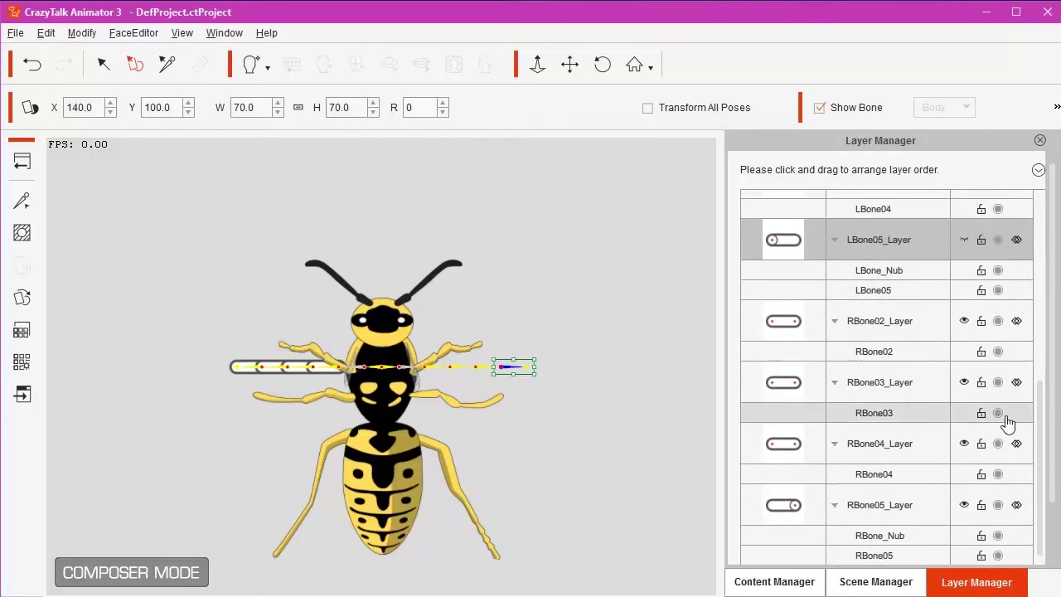
{"action": "left_click", "coordinate": [964, 322]}
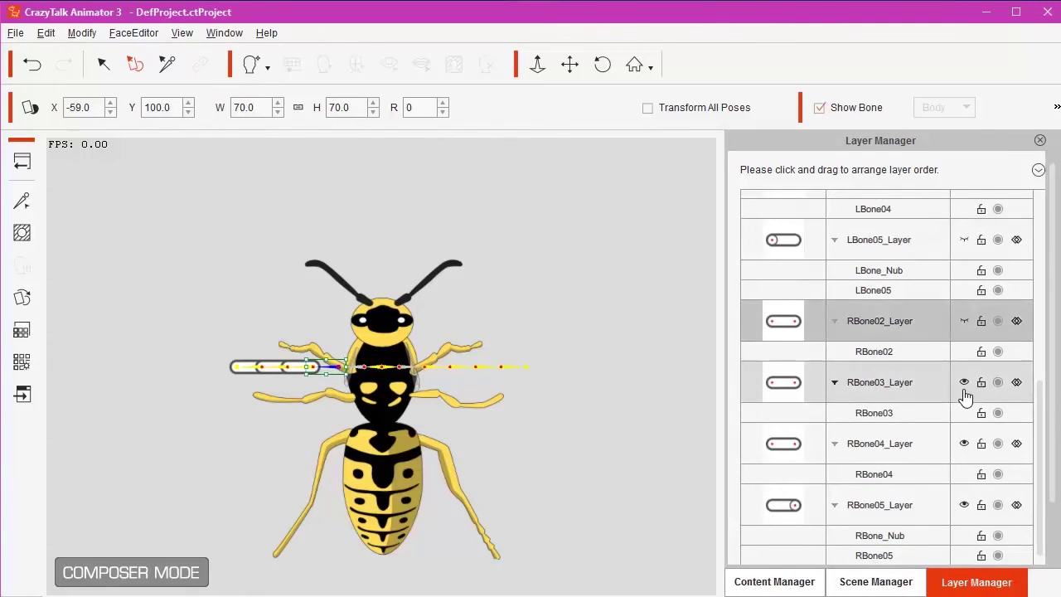
{"action": "left_click", "coordinate": [964, 383]}
{"action": "left_click", "coordinate": [964, 444]}
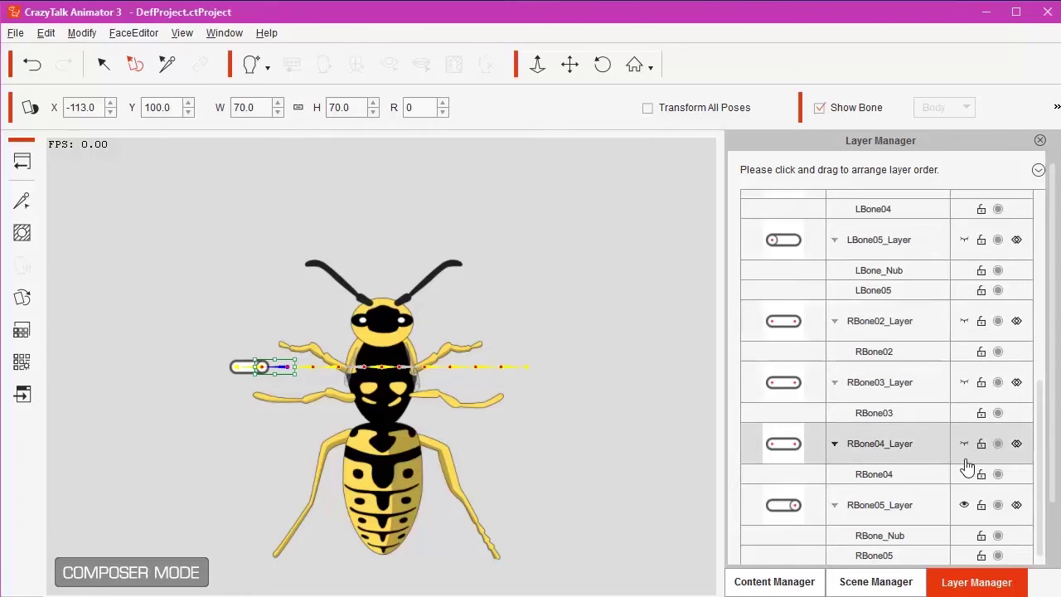
{"action": "left_click", "coordinate": [964, 505]}
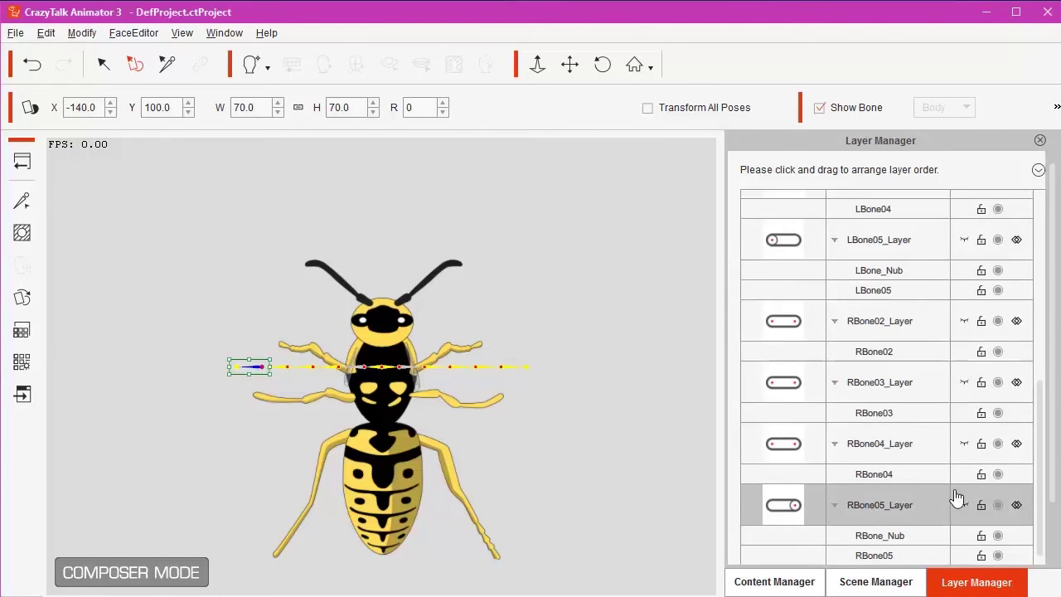
Fit LBone01 onto the right-hand wing: width 217.0, rotation 286, position X 96.0, Y 100.9.
{"action": "left_click_drag", "start_coordinate": [1041, 452], "coordinate": [1037, 166]}
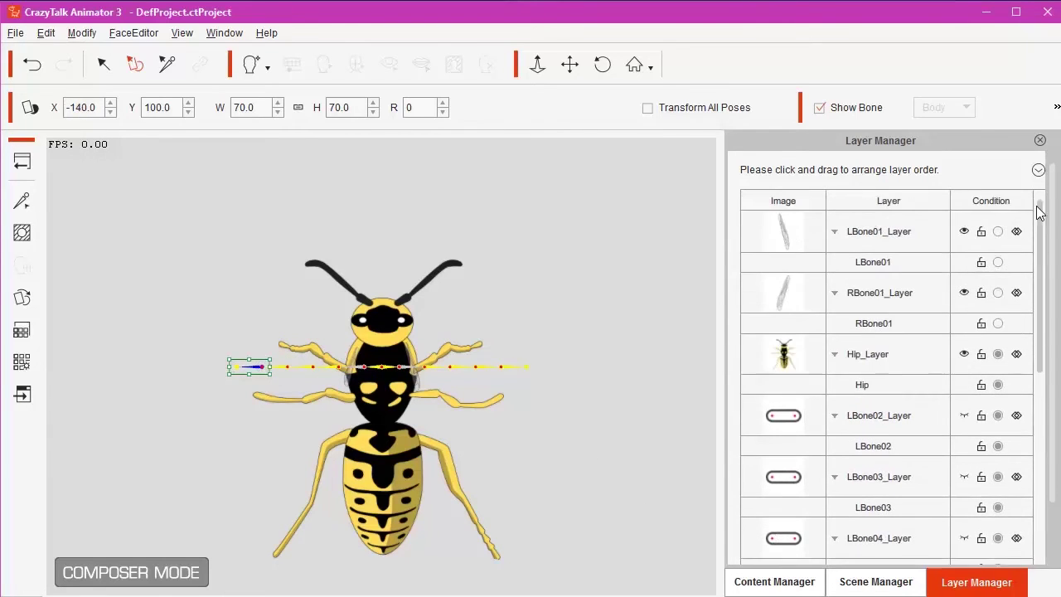
{"action": "left_click", "coordinate": [788, 222]}
{"action": "left_click_drag", "start_coordinate": [431, 338], "coordinate": [571, 297]}
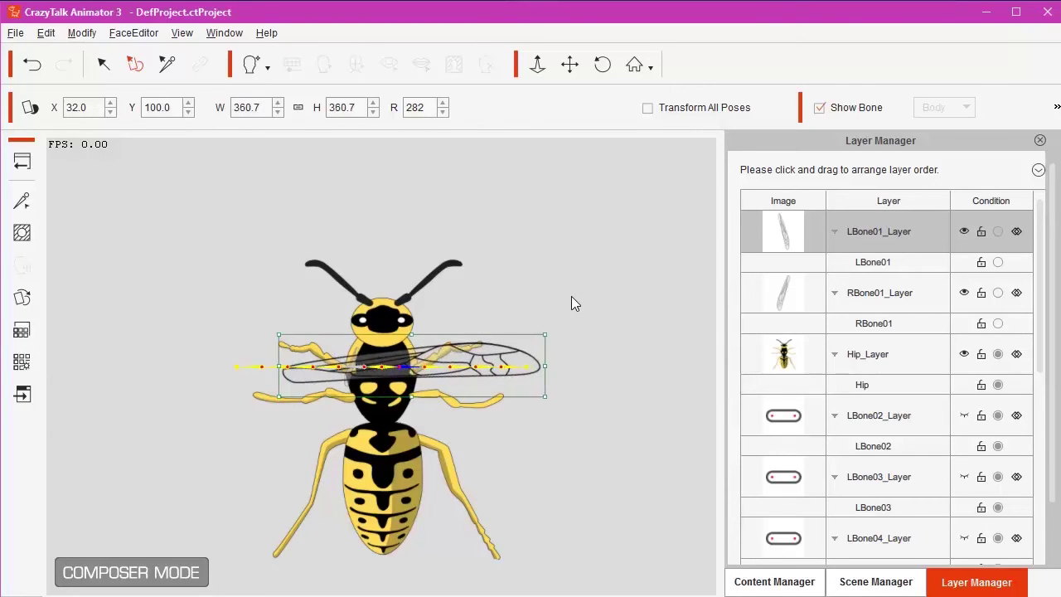
{"action": "left_click_drag", "start_coordinate": [486, 374], "coordinate": [598, 370]}
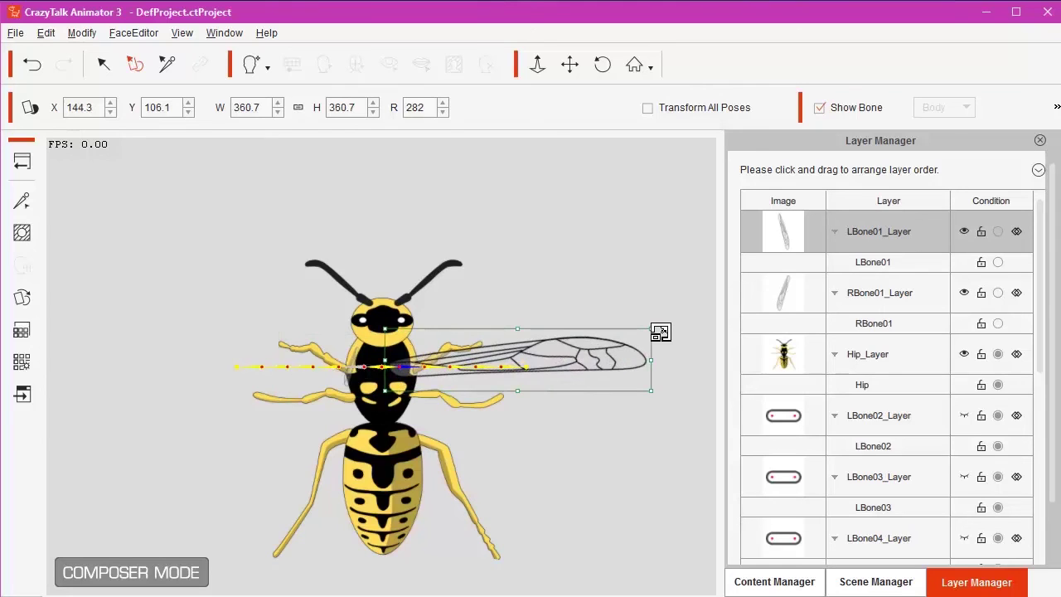
{"action": "left_click_drag", "start_coordinate": [653, 360], "coordinate": [532, 366]}
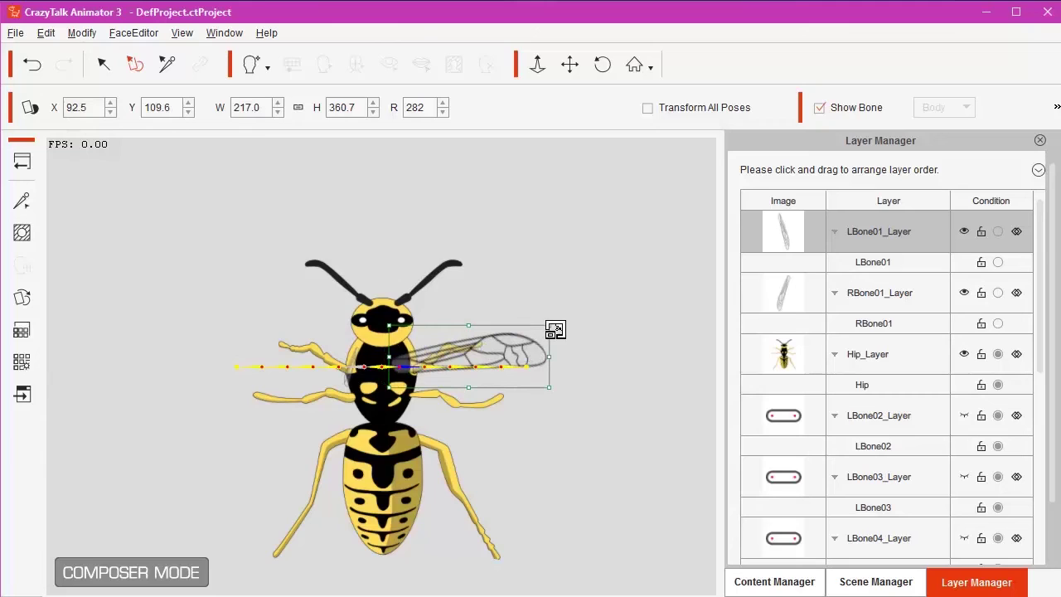
{"action": "left_click_drag", "start_coordinate": [558, 310], "coordinate": [559, 321]}
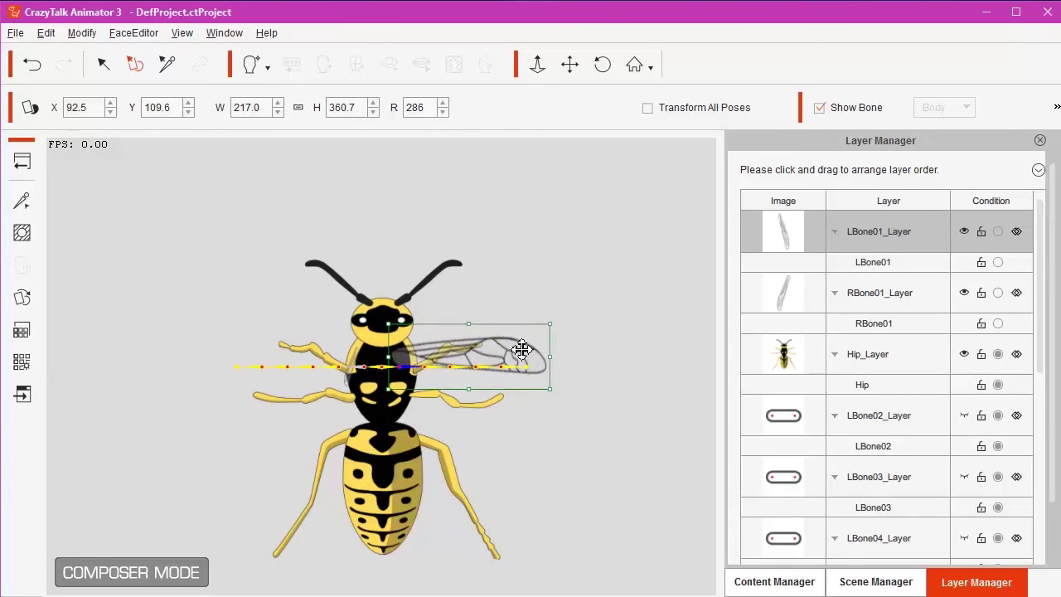
{"action": "left_click_drag", "start_coordinate": [522, 350], "coordinate": [526, 358]}
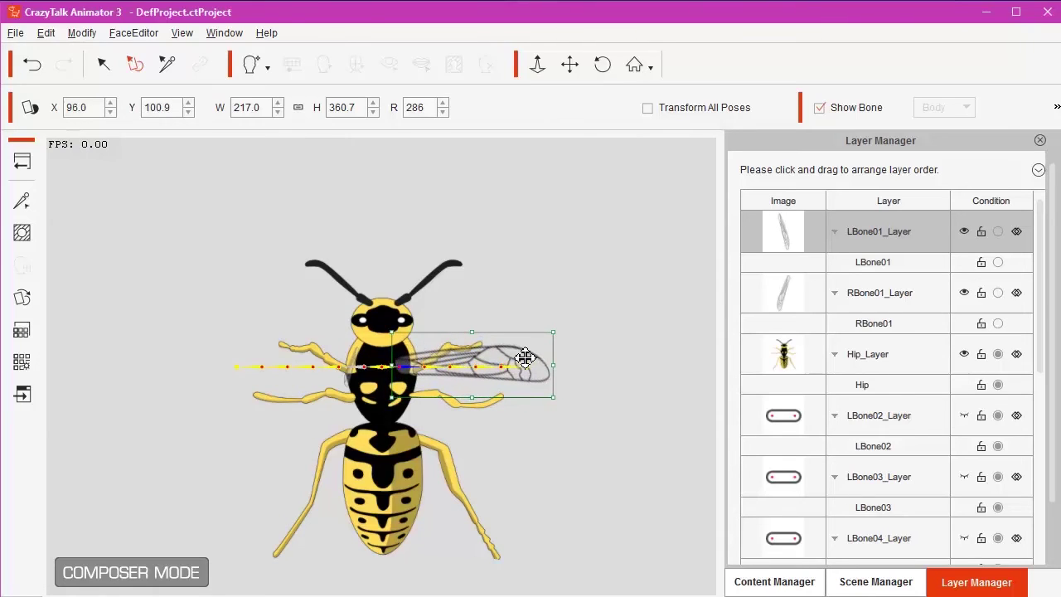
Fit RBone01 onto the left-hand wing: 233.6 × 387.9, rotation 73, at X -85.5, Y 100.0.
{"action": "left_click", "coordinate": [578, 380]}
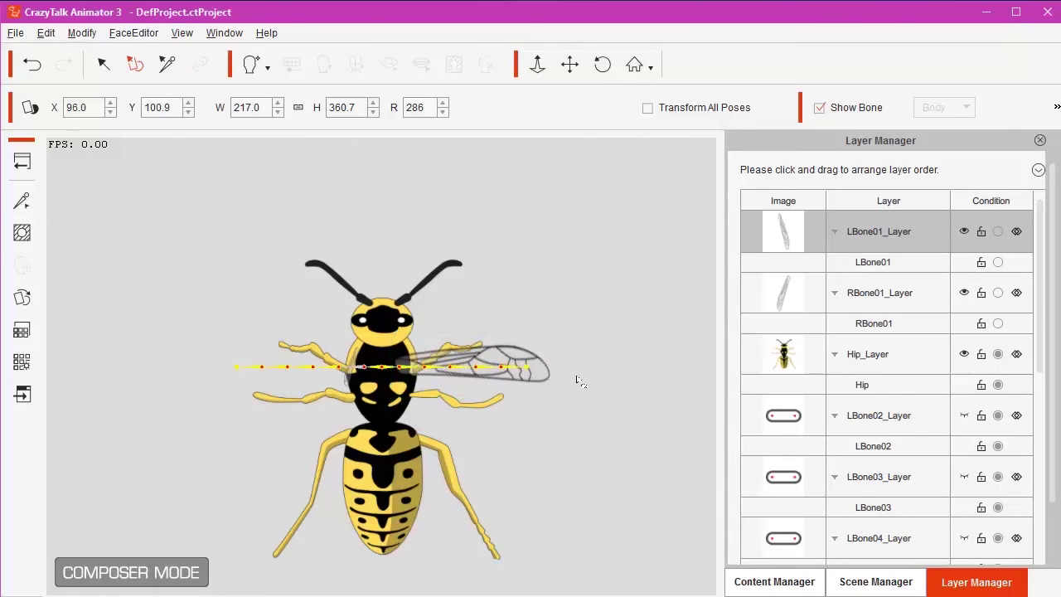
{"action": "left_click", "coordinate": [344, 377]}
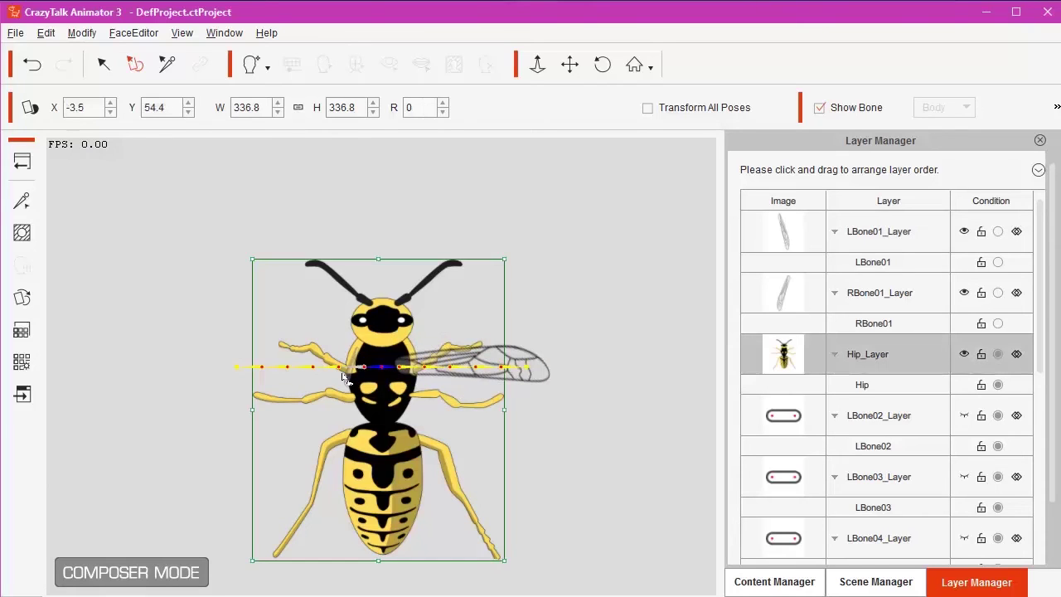
{"action": "left_click", "coordinate": [789, 285]}
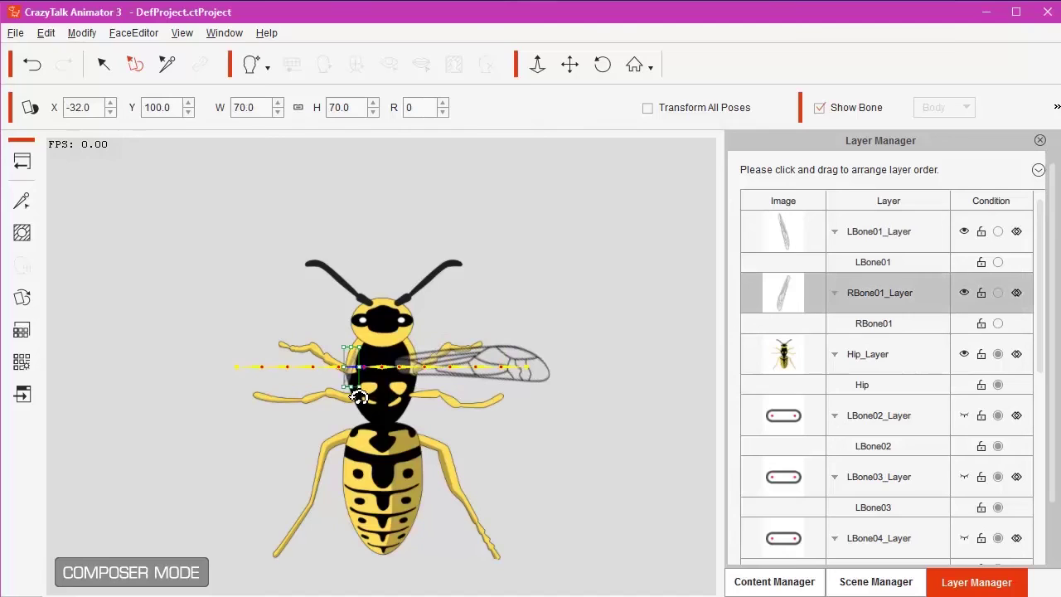
{"action": "left_click_drag", "start_coordinate": [344, 371], "coordinate": [351, 395]}
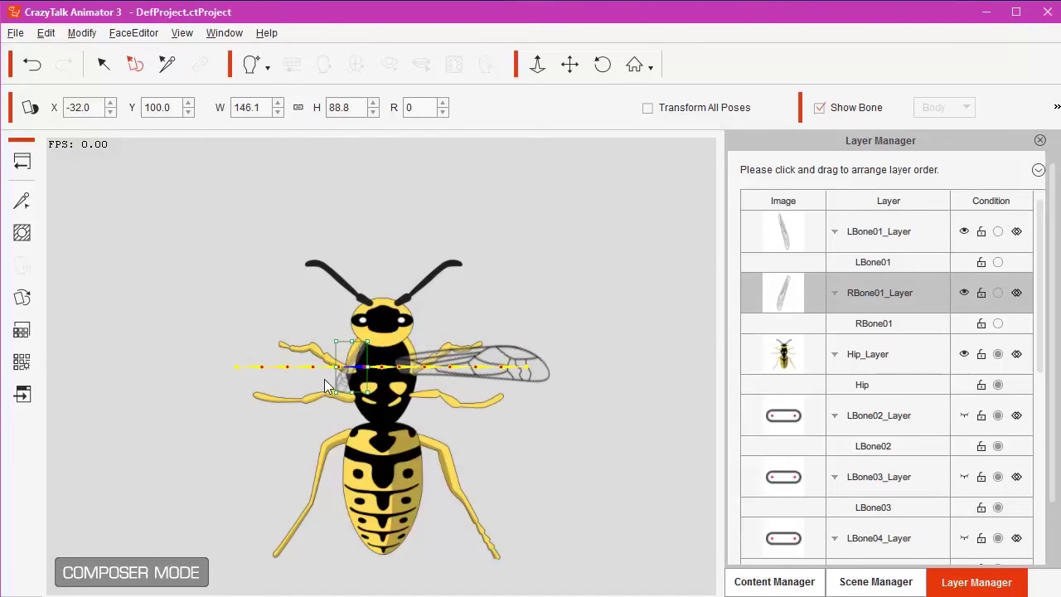
{"action": "left_click_drag", "start_coordinate": [371, 338], "coordinate": [359, 370]}
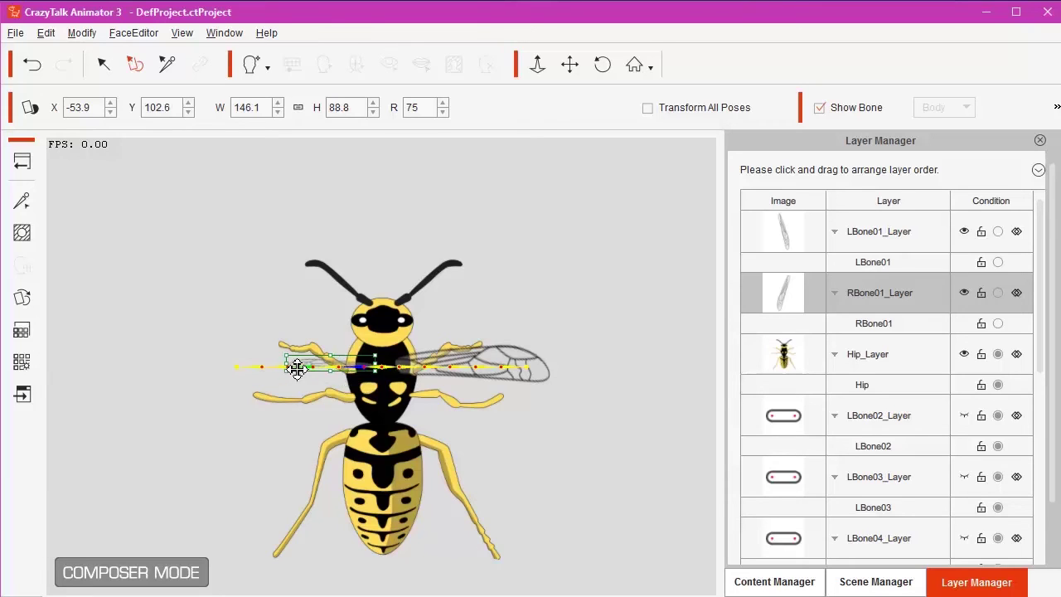
{"action": "mouse_move", "coordinate": [291, 368]}
{"action": "left_mouse_down"}
{"action": "mouse_move", "coordinate": [246, 370]}
{"action": "mouse_move", "coordinate": [301, 368]}
{"action": "mouse_move", "coordinate": [338, 409]}
{"action": "mouse_move", "coordinate": [339, 394]}
{"action": "mouse_move", "coordinate": [286, 382]}
{"action": "left_mouse_up"}
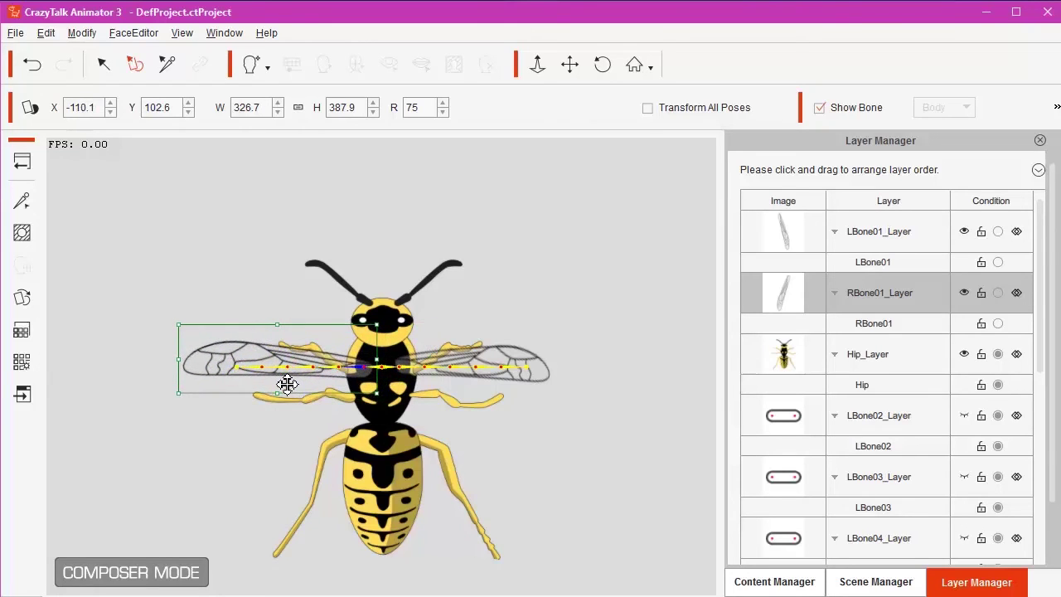
{"action": "left_click_drag", "start_coordinate": [185, 361], "coordinate": [277, 380]}
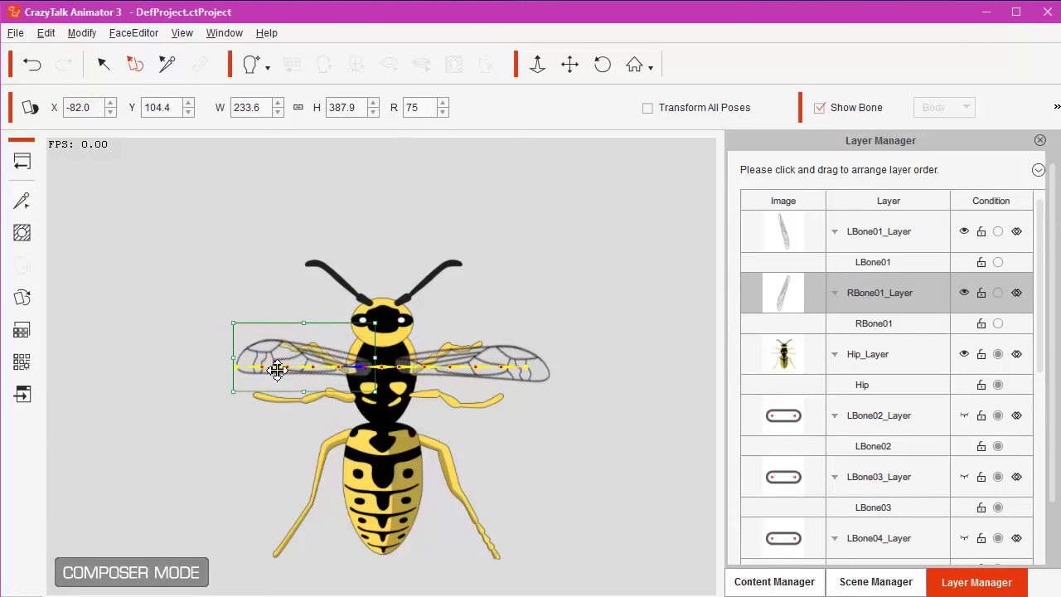
{"action": "mouse_move", "coordinate": [235, 312]}
{"action": "left_mouse_down"}
{"action": "mouse_move", "coordinate": [228, 322]}
{"action": "mouse_move", "coordinate": [230, 310]}
{"action": "left_mouse_up"}
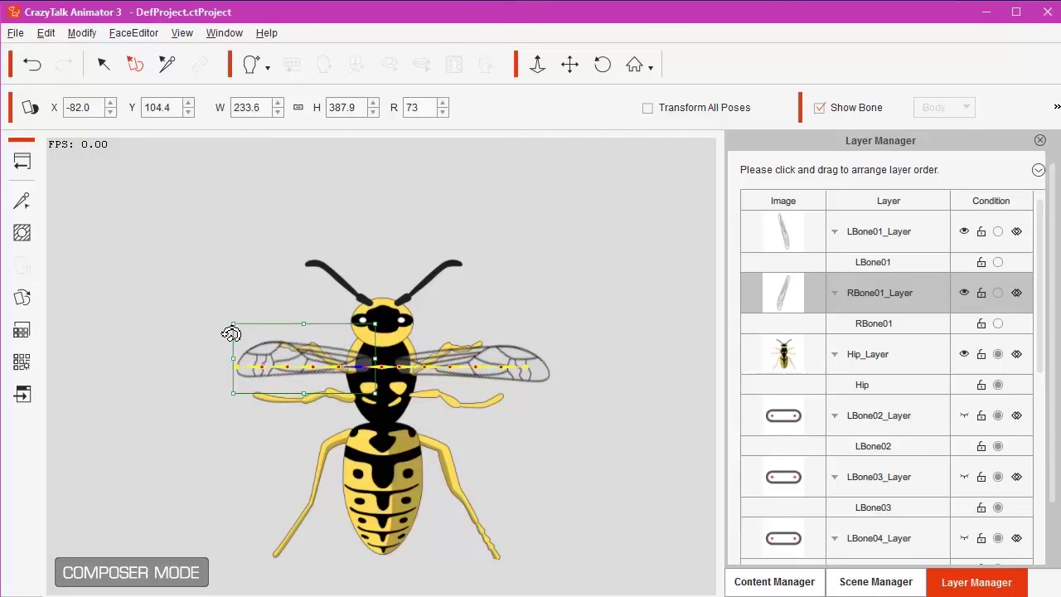
{"action": "left_click_drag", "start_coordinate": [272, 353], "coordinate": [272, 356]}
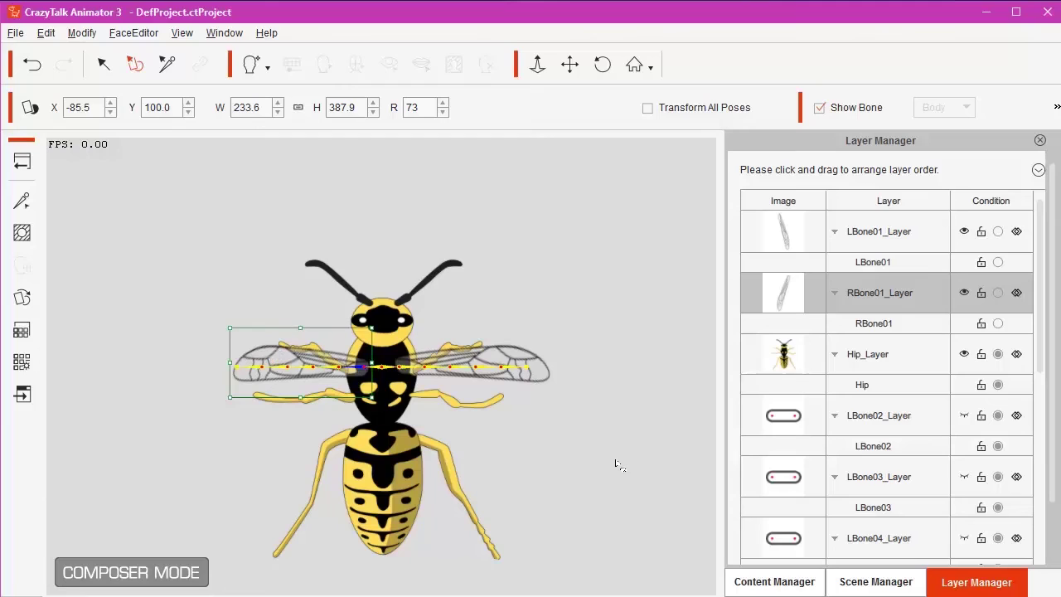
Exit composer mode and move the wasp up on stage to X 3.3, Y 34.5.
{"action": "left_click", "coordinate": [569, 486]}
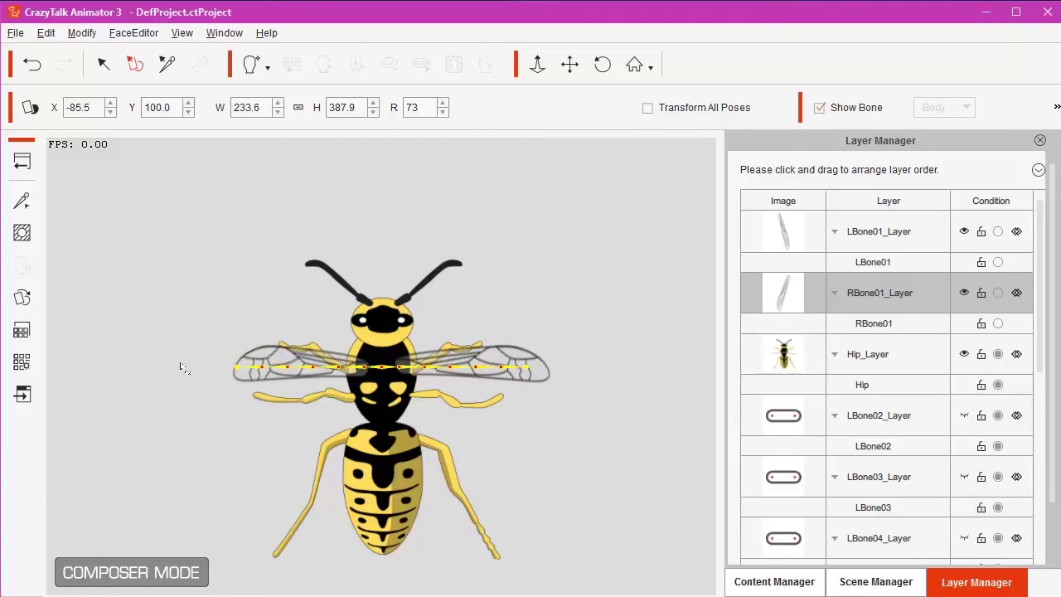
{"action": "left_click", "coordinate": [22, 160]}
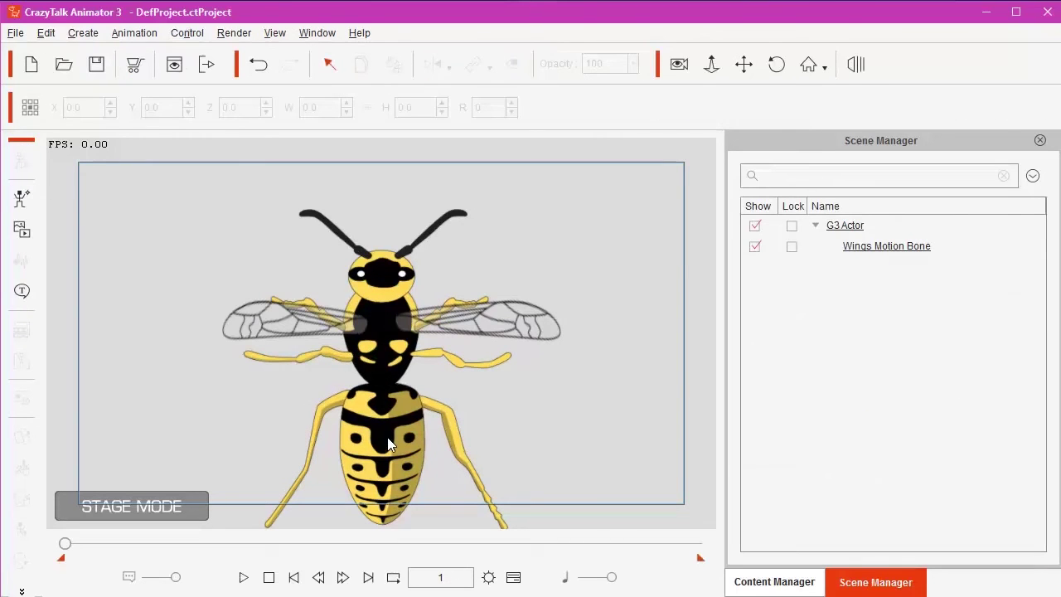
{"action": "left_click", "coordinate": [388, 445]}
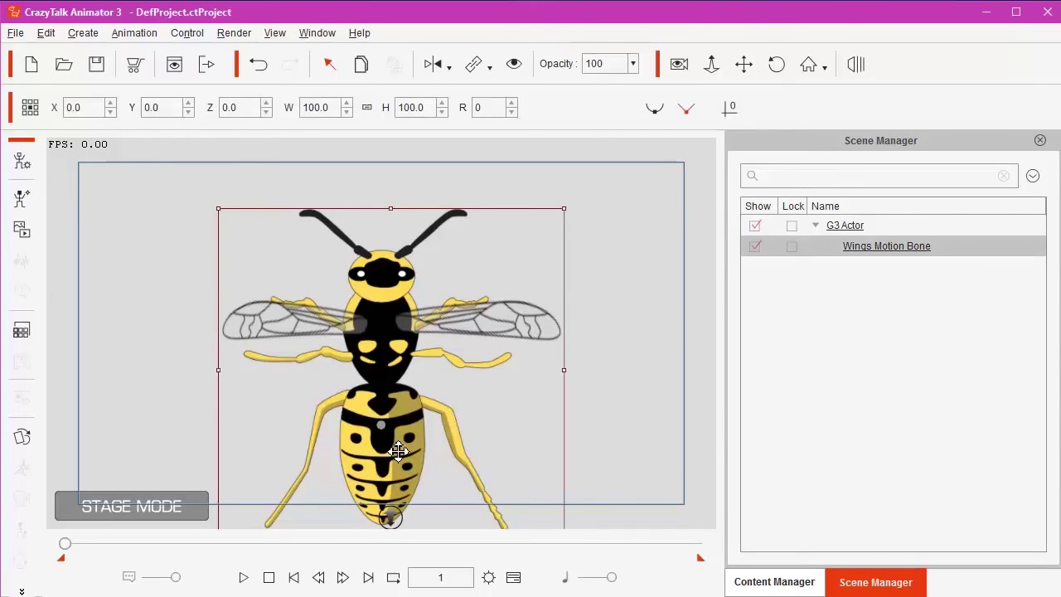
{"action": "left_click_drag", "start_coordinate": [398, 450], "coordinate": [402, 417]}
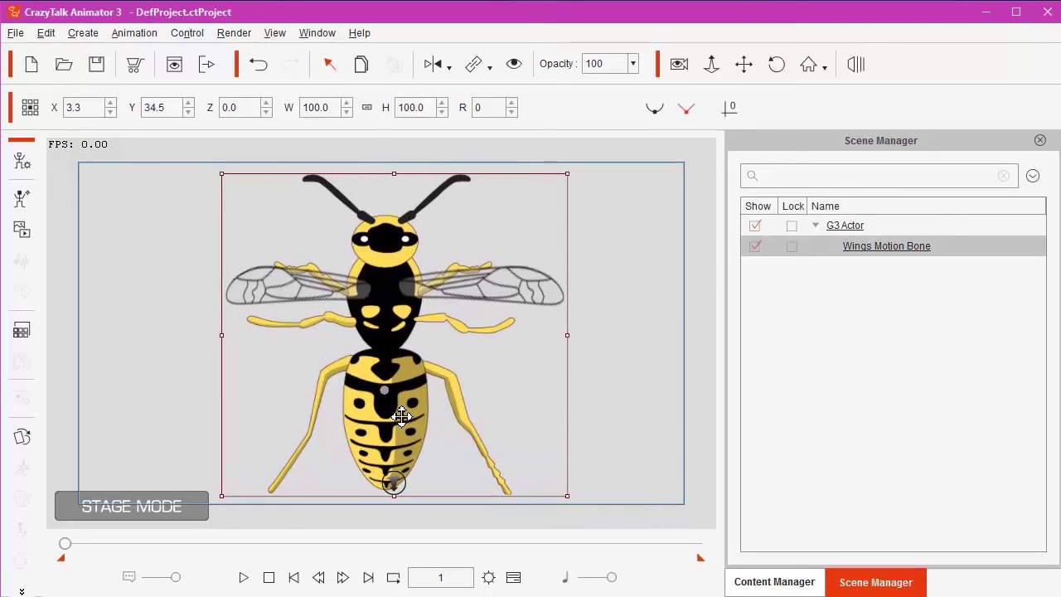
{"action": "left_click", "coordinate": [749, 583]}
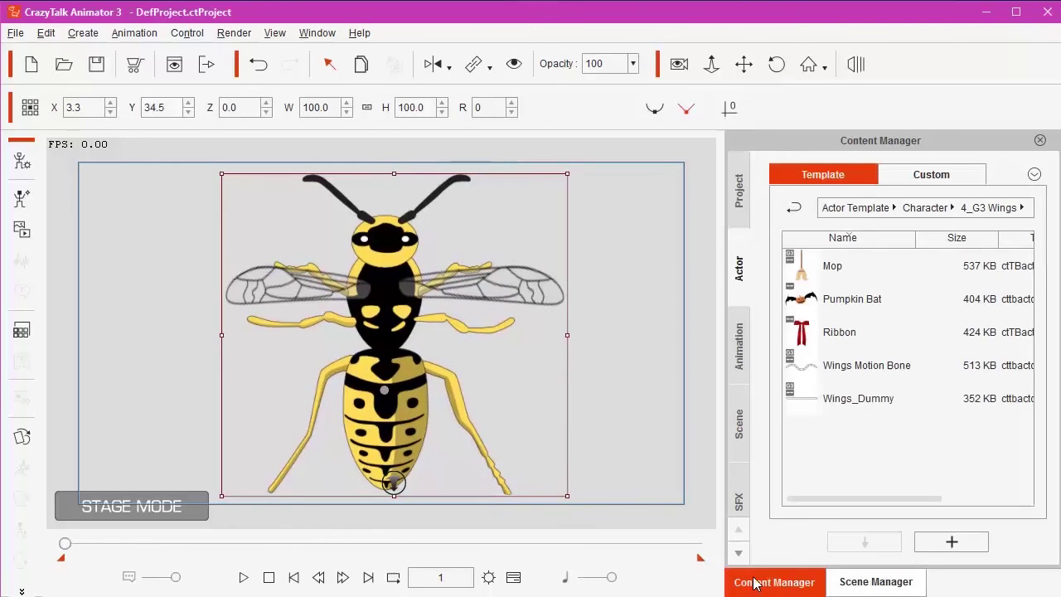
Browse to Animation Template › Motion › 4_G3 Wings and select the Wings_Bee(3E) motion.
{"action": "left_click", "coordinate": [742, 348]}
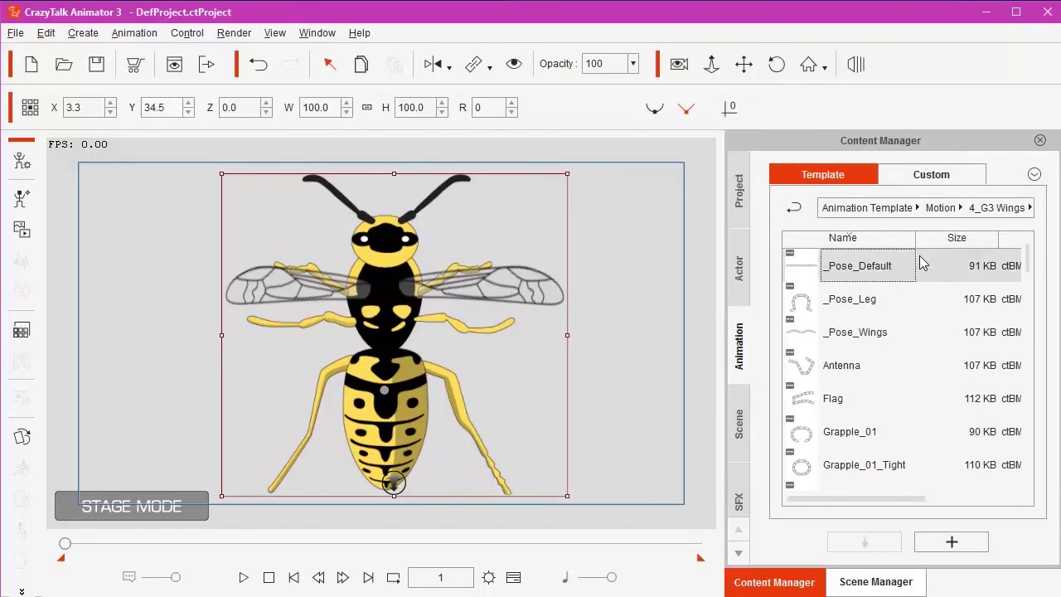
{"action": "left_click", "coordinate": [854, 214]}
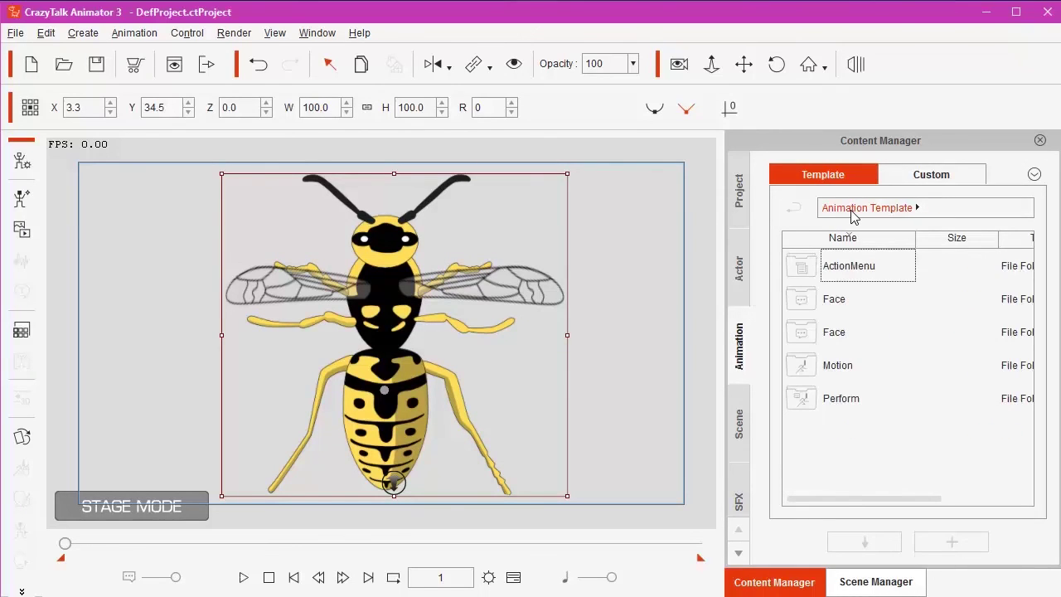
{"action": "double_click", "coordinate": [845, 369]}
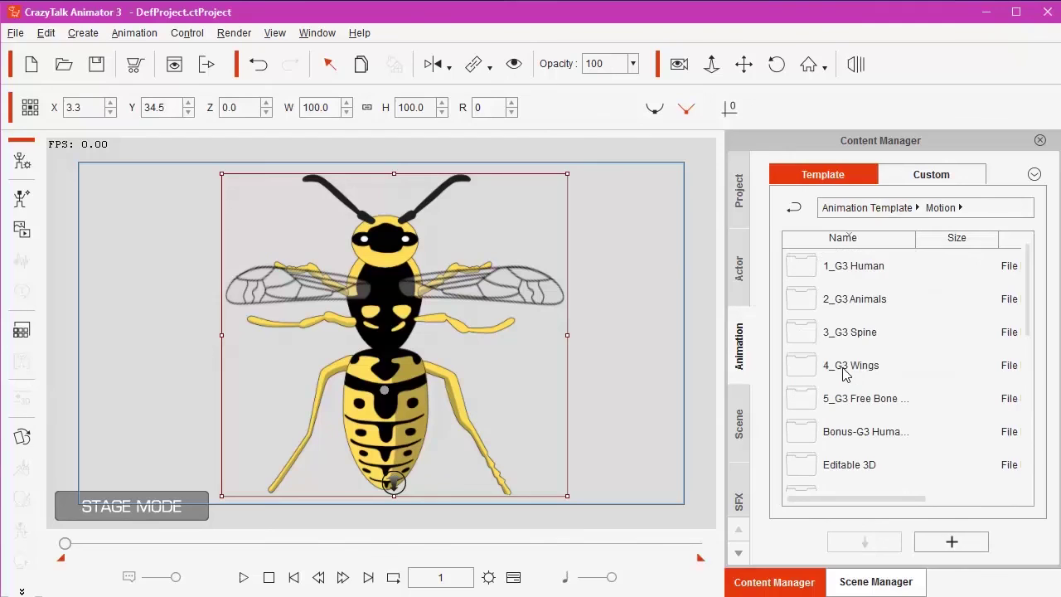
{"action": "double_click", "coordinate": [845, 369]}
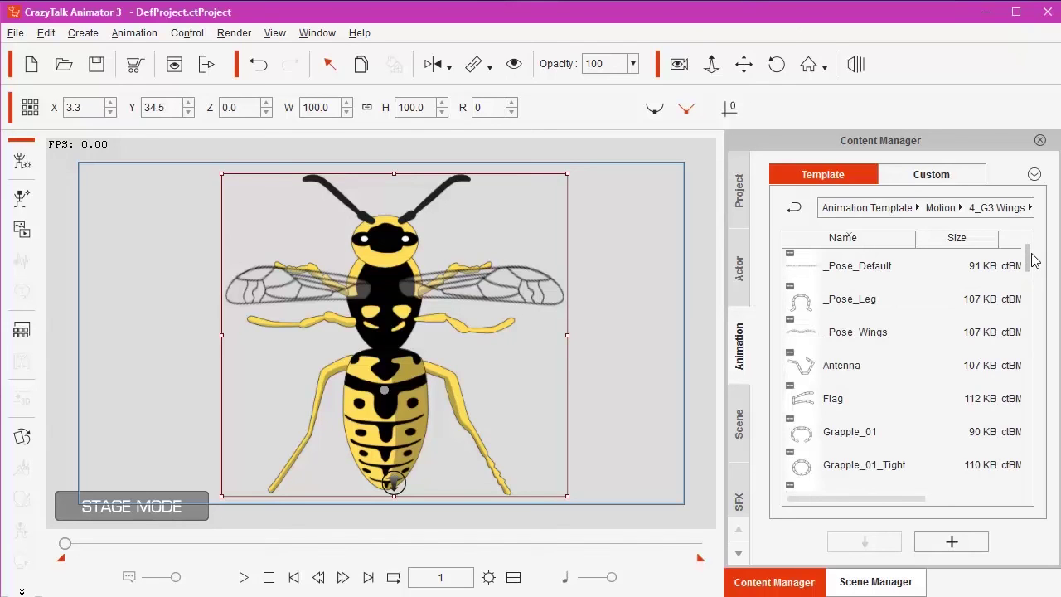
{"action": "left_click_drag", "start_coordinate": [1028, 263], "coordinate": [1058, 412]}
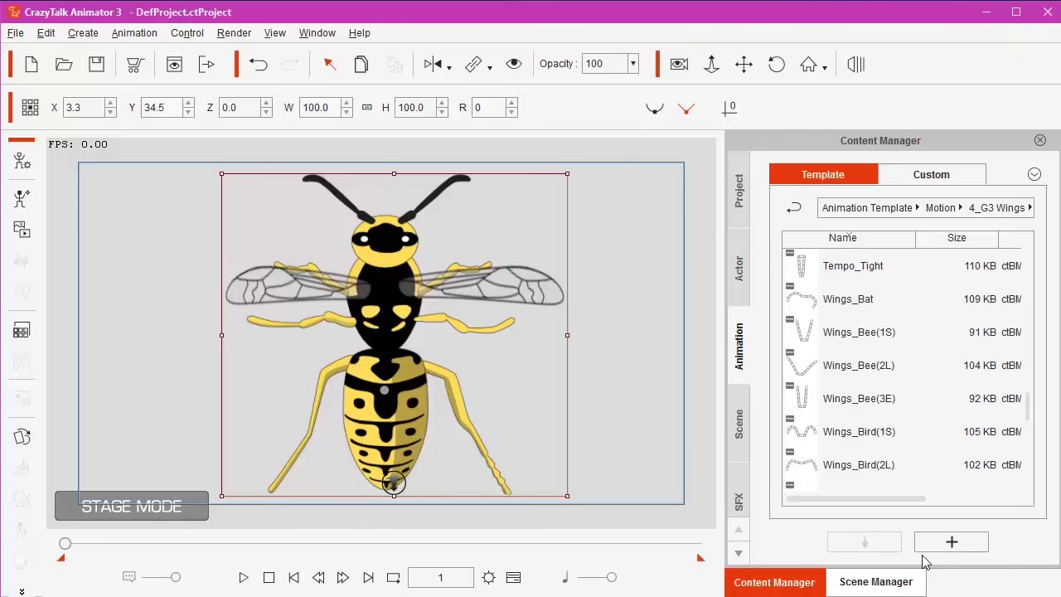
{"action": "left_click", "coordinate": [852, 399]}
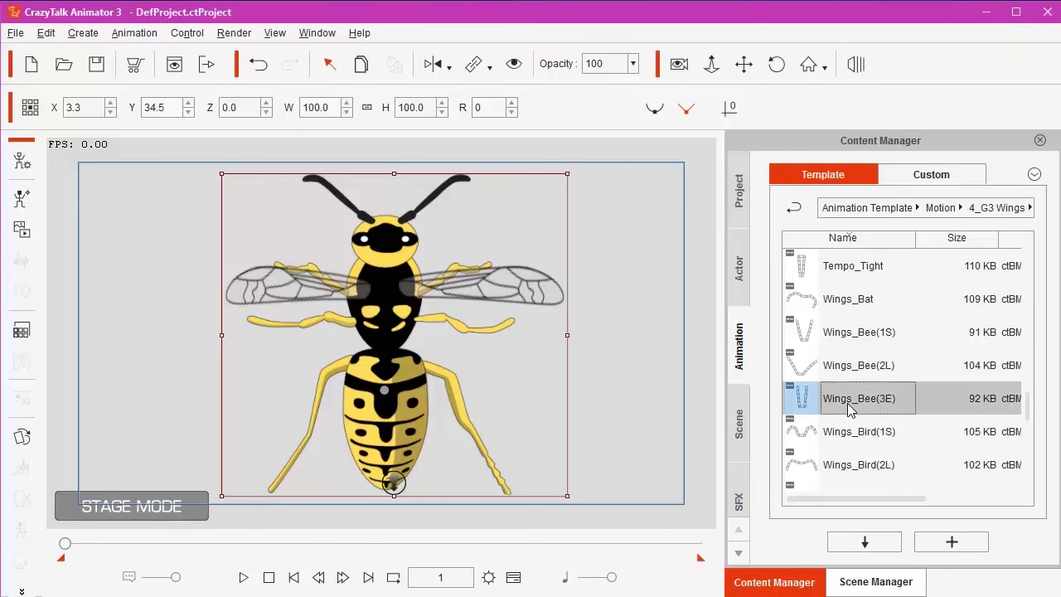
Apply Wings_Bee(3E), then Wings_Bee(1S), to the wasp and preview the wing flapping.
{"action": "left_click", "coordinate": [863, 541]}
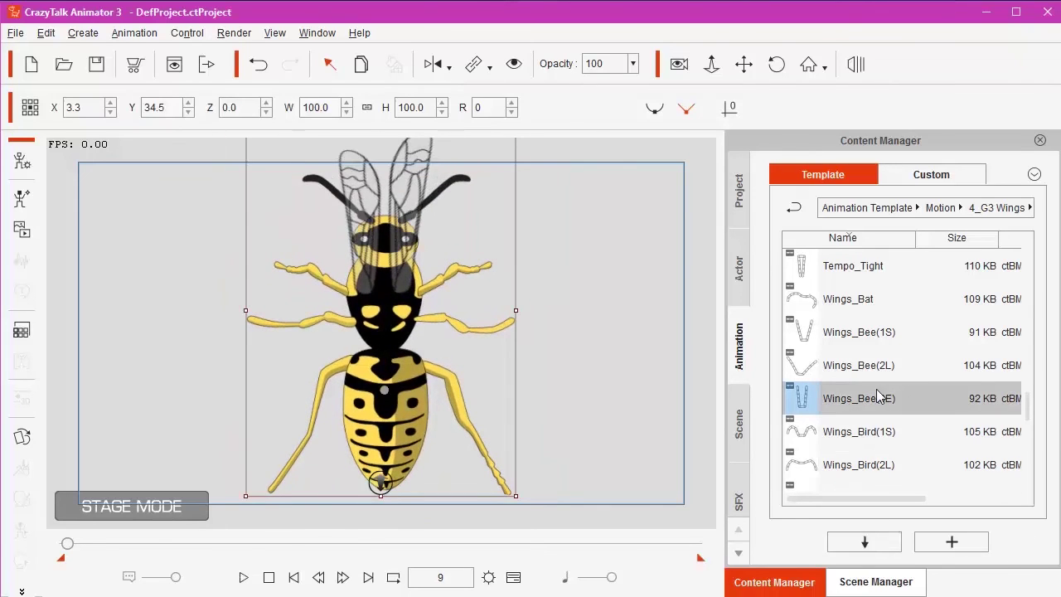
{"action": "left_click", "coordinate": [862, 335]}
{"action": "left_click", "coordinate": [864, 541]}
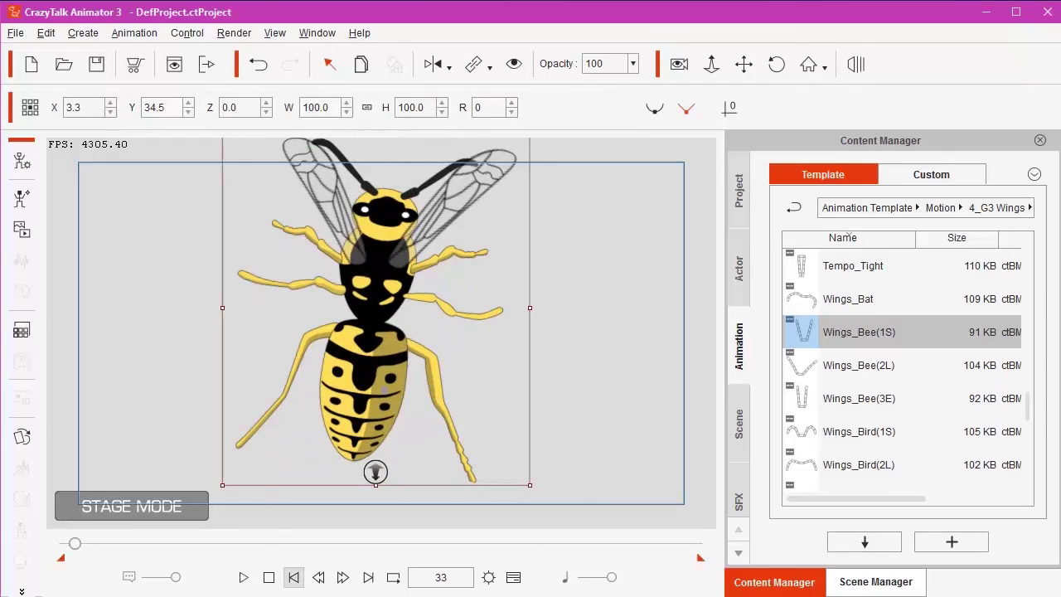
{"action": "left_click", "coordinate": [297, 581]}
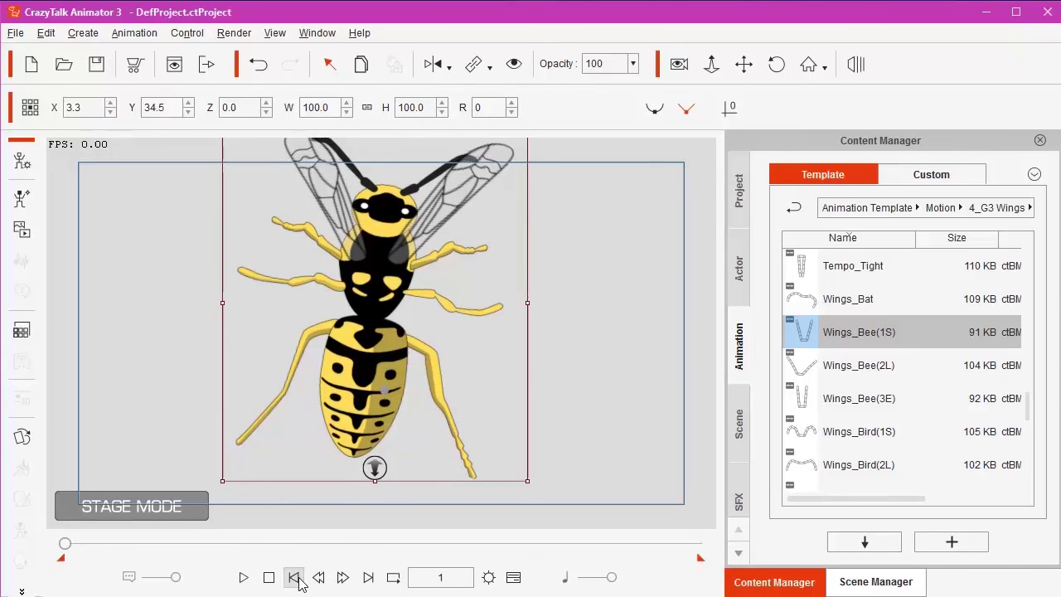
{"action": "left_click", "coordinate": [243, 578]}
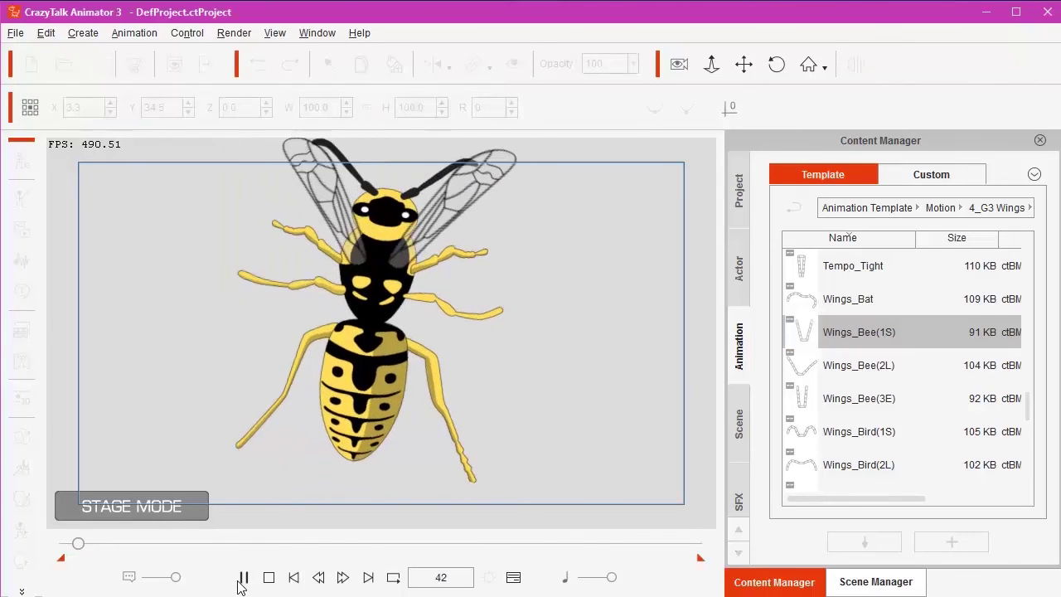
{"action": "left_click", "coordinate": [294, 578]}
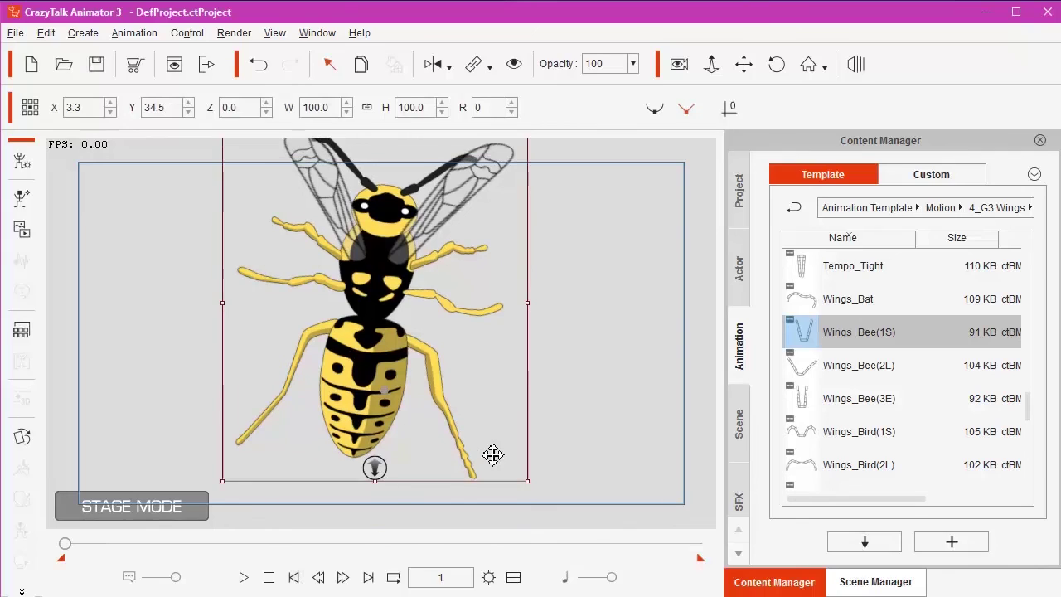